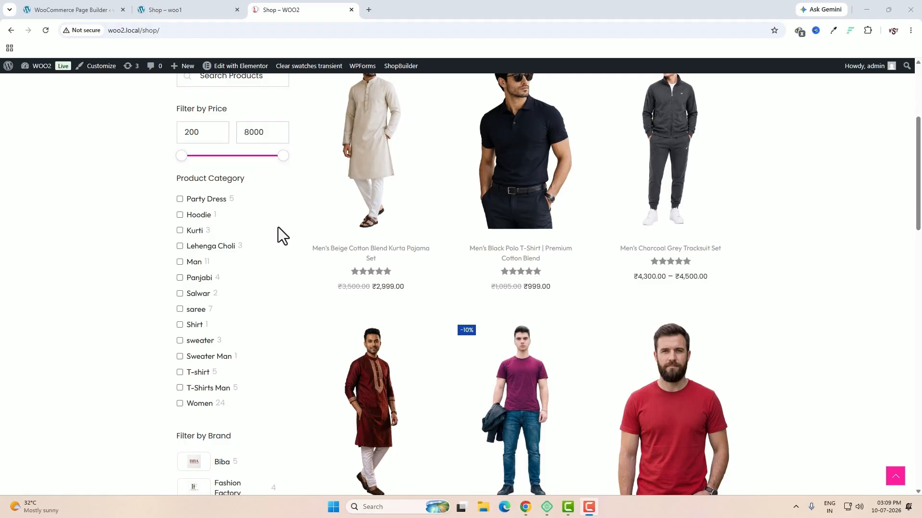
# - Look through the WOO2 shop page's product grid and its price, category, brand and color filters
pyautogui.scroll(-1, 278, 227)
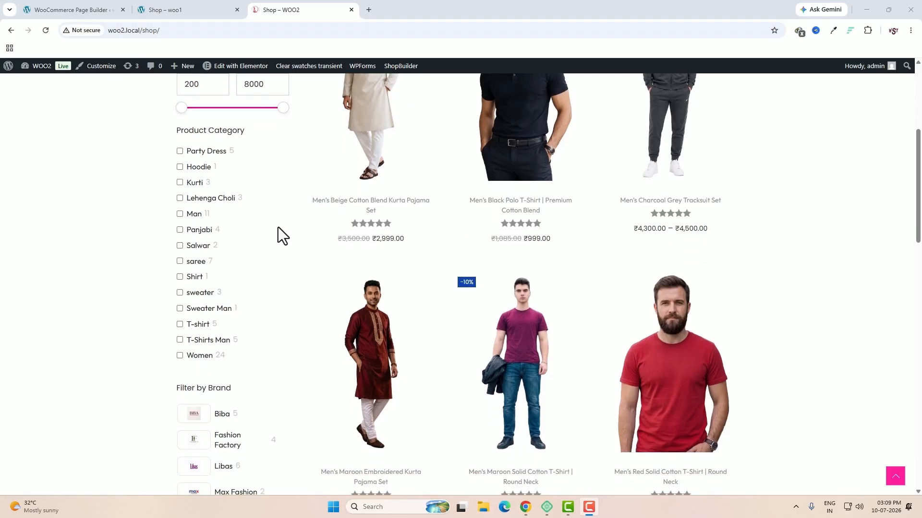
pyautogui.scroll(-2, 278, 228)
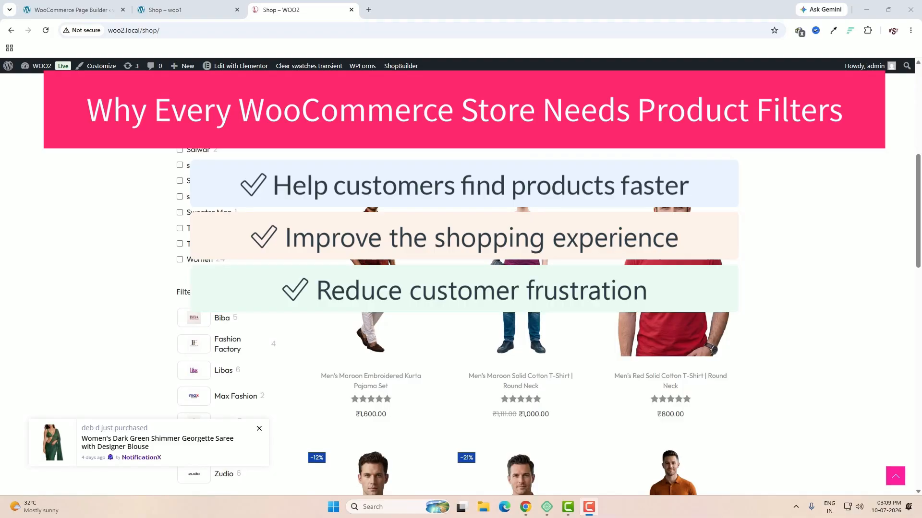
pyautogui.scroll(-2, 461, 284)
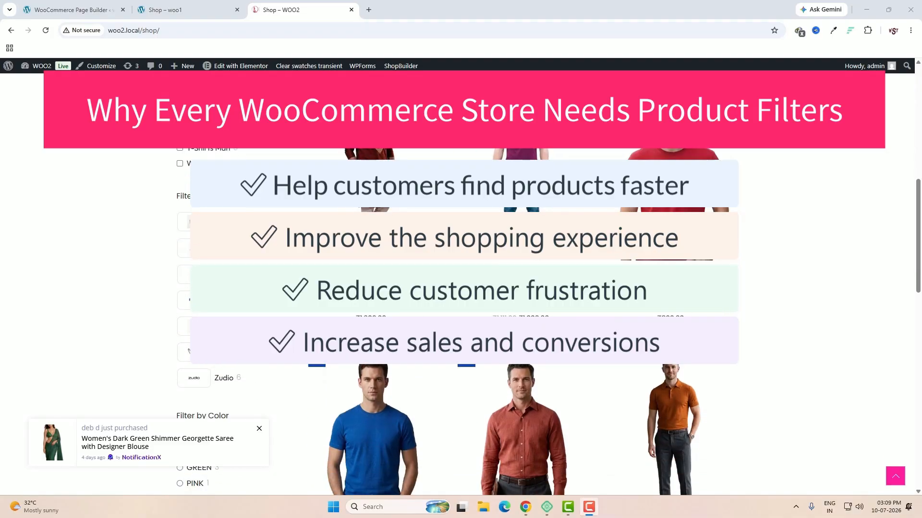
pyautogui.scroll(-1, 288, 260)
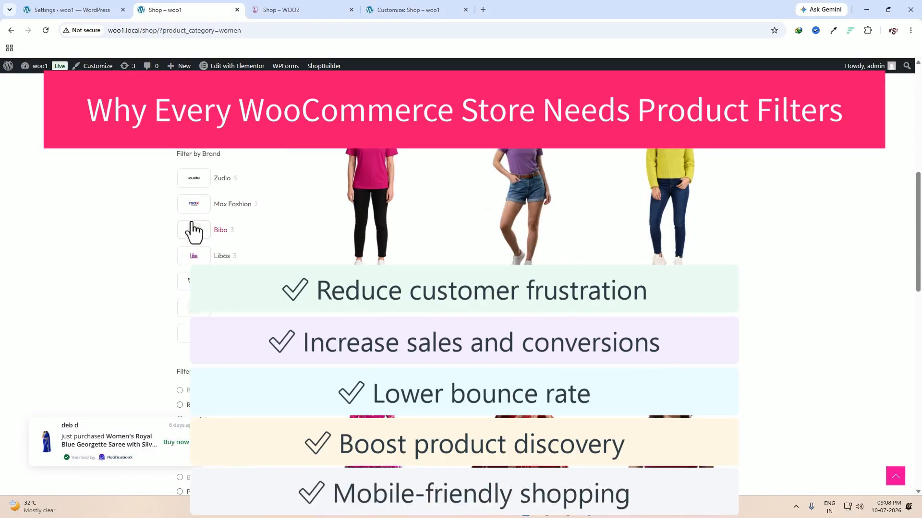
# - Filter the woo1 shop products by the brand Biba, a maximum price of 2785 and the color RED
pyautogui.click(193, 230)
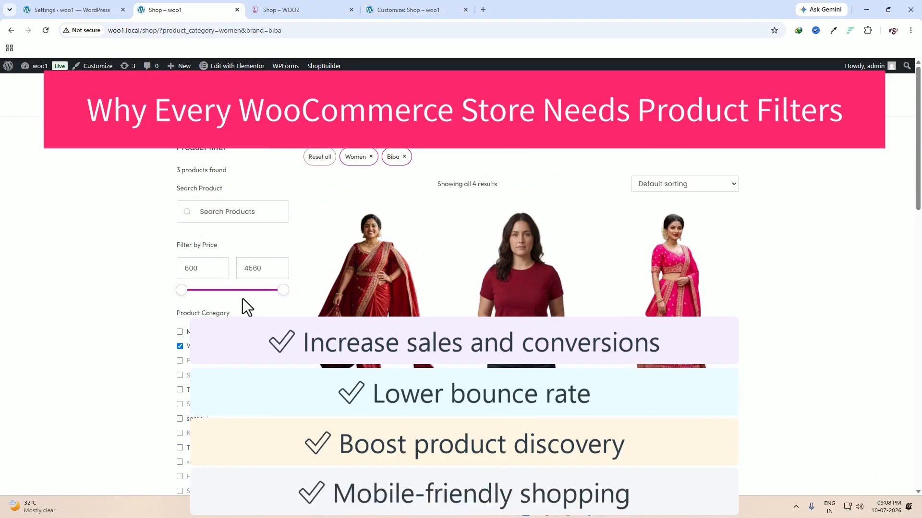
pyautogui.click(284, 290)
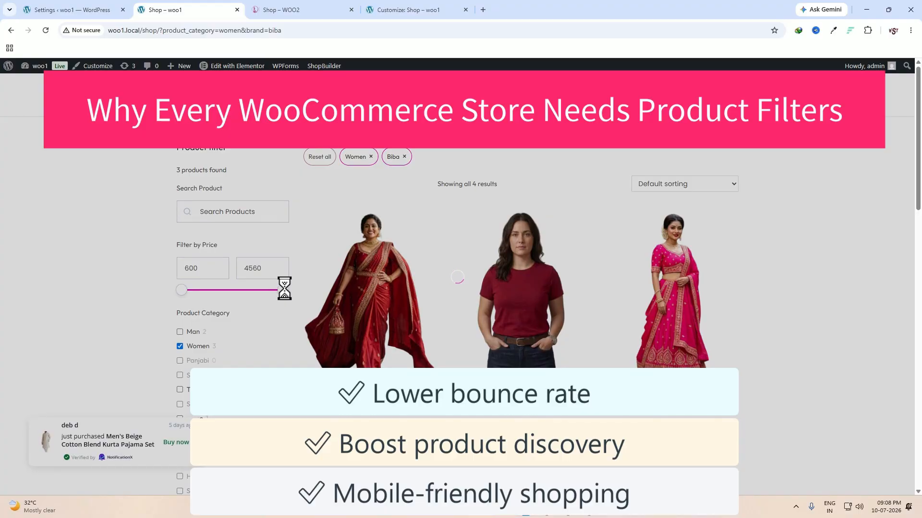
pyautogui.moveTo(284, 291); pyautogui.dragTo(239, 295)
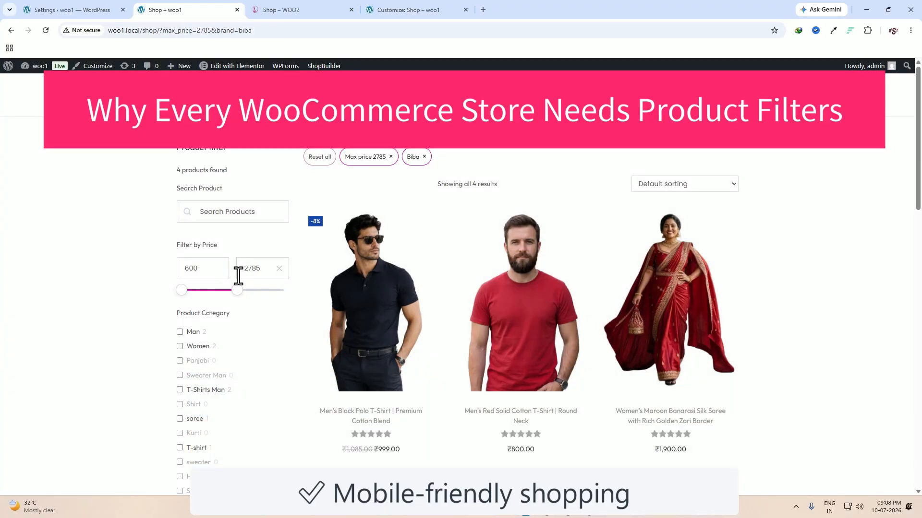
pyautogui.scroll(-10, 196, 322)
pyautogui.click(183, 309)
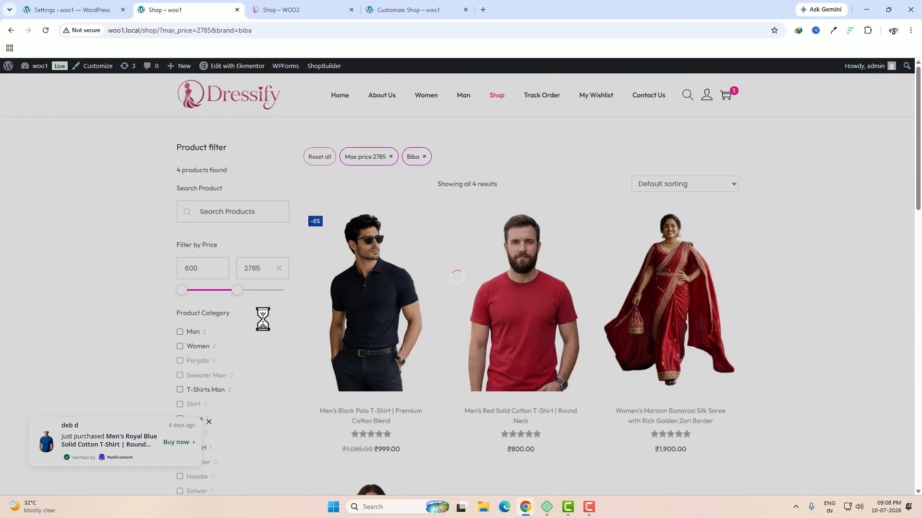
pyautogui.scroll(-7, 272, 315)
pyautogui.scroll(7, 272, 315)
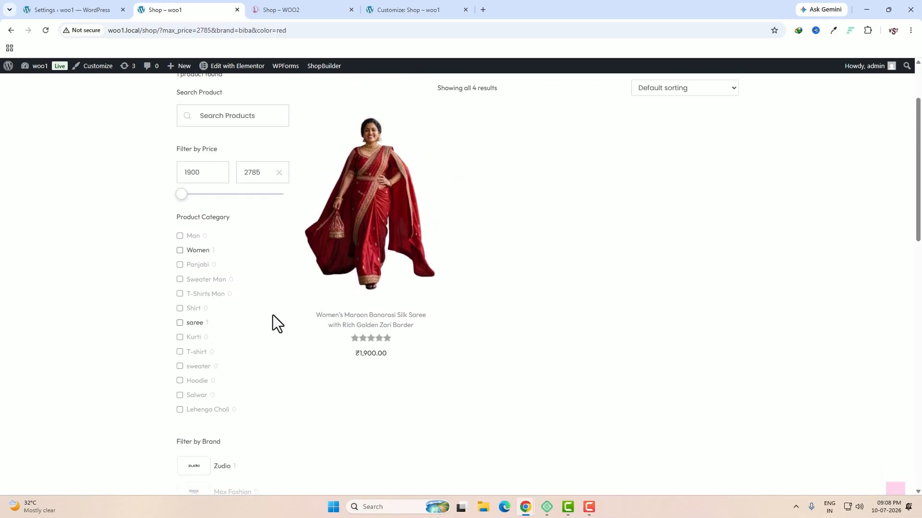
# - Reset all active product filters and try a filter by size on the woo1 shop page
pyautogui.click(317, 157)
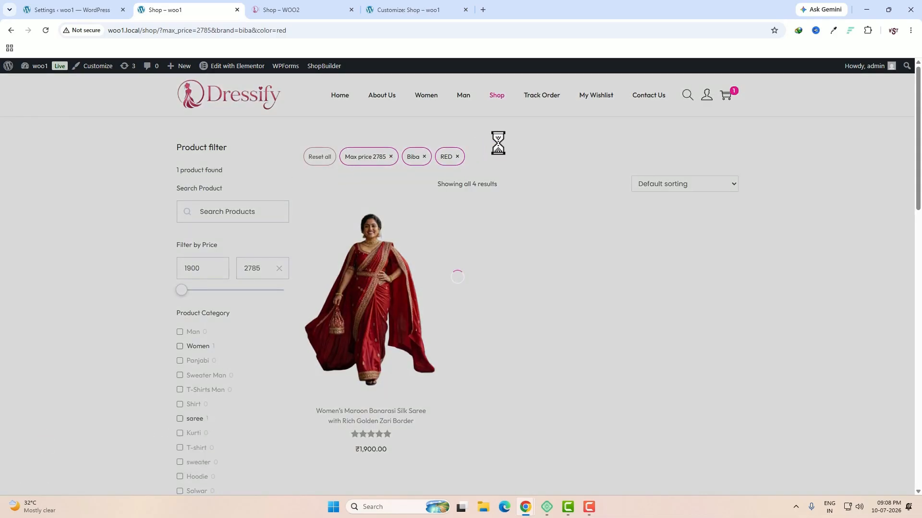
pyautogui.scroll(-11, 409, 258)
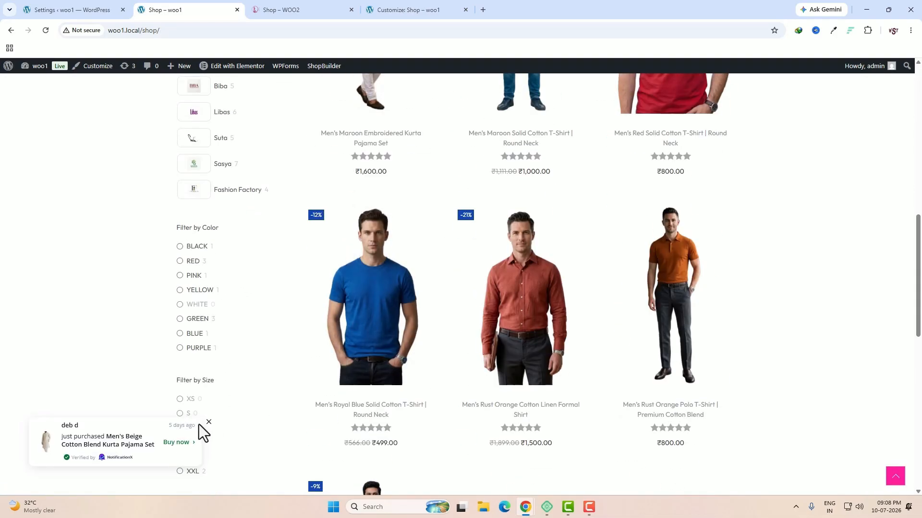
pyautogui.click(190, 428)
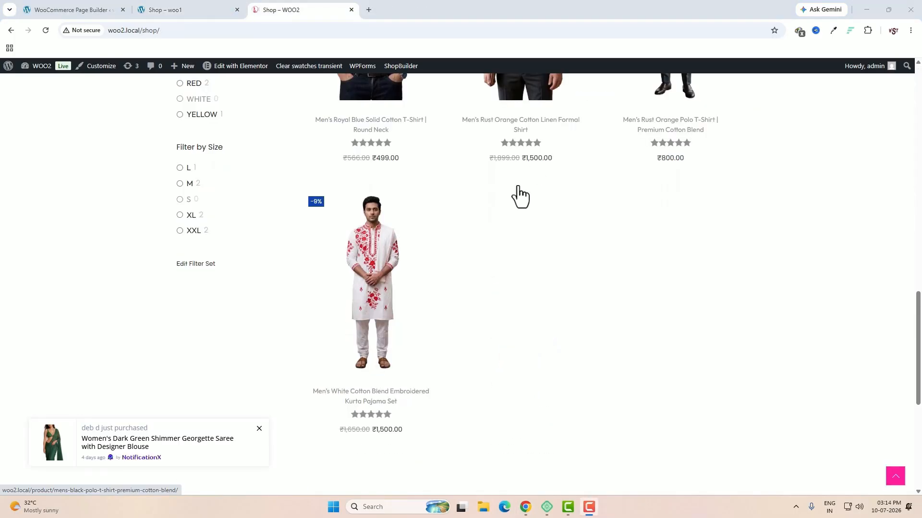
# - Look back over the WOO2 shop page from the size filter up to the product categories
pyautogui.scroll(6, 518, 264)
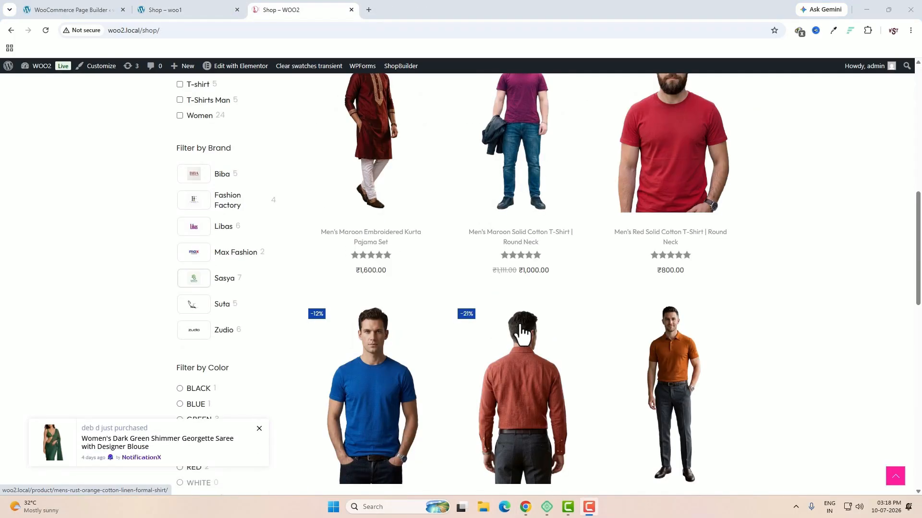
pyautogui.scroll(2, 522, 332)
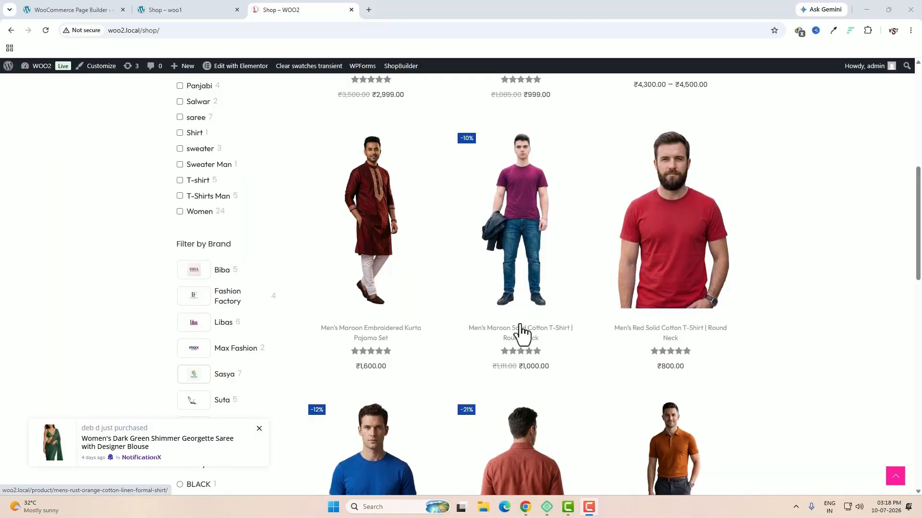
pyautogui.scroll(2, 523, 332)
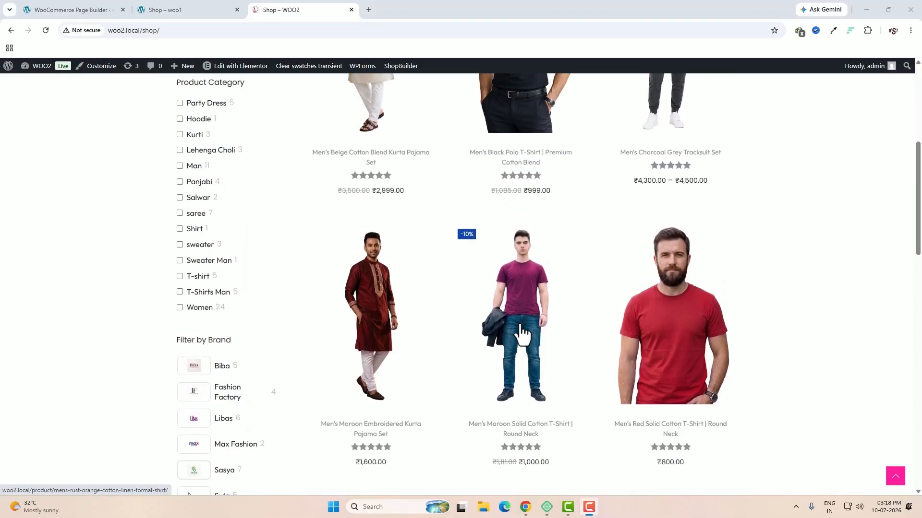
pyautogui.scroll(3, 522, 334)
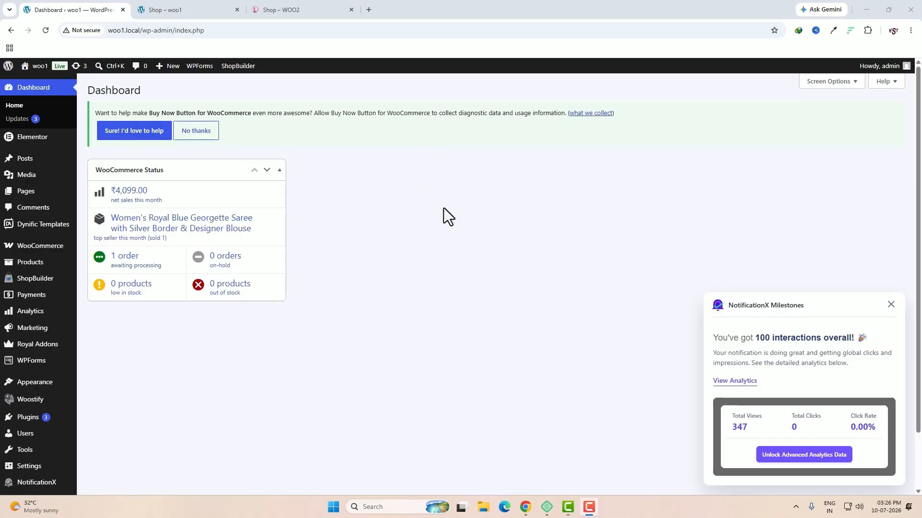
# - Review the product list and the product categories in the woo1 admin area
pyautogui.click(48, 265)
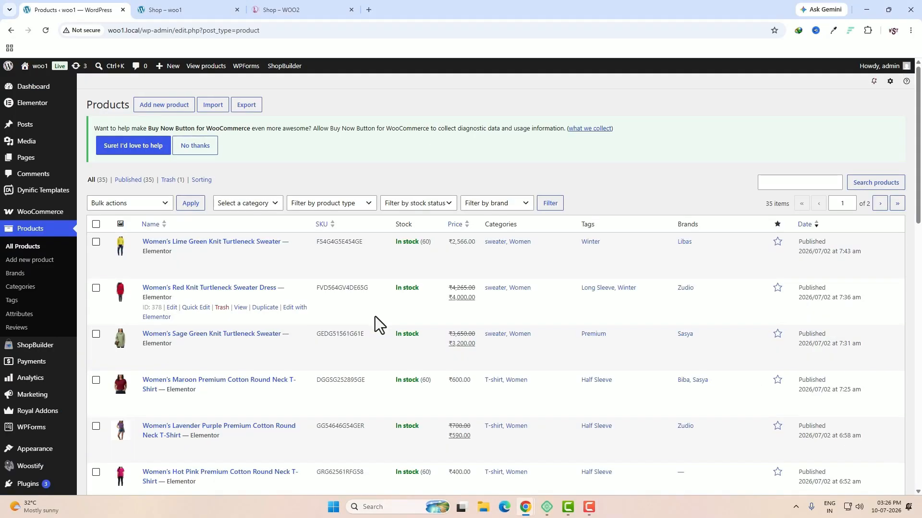
pyautogui.scroll(-2, 375, 317)
pyautogui.click(32, 192)
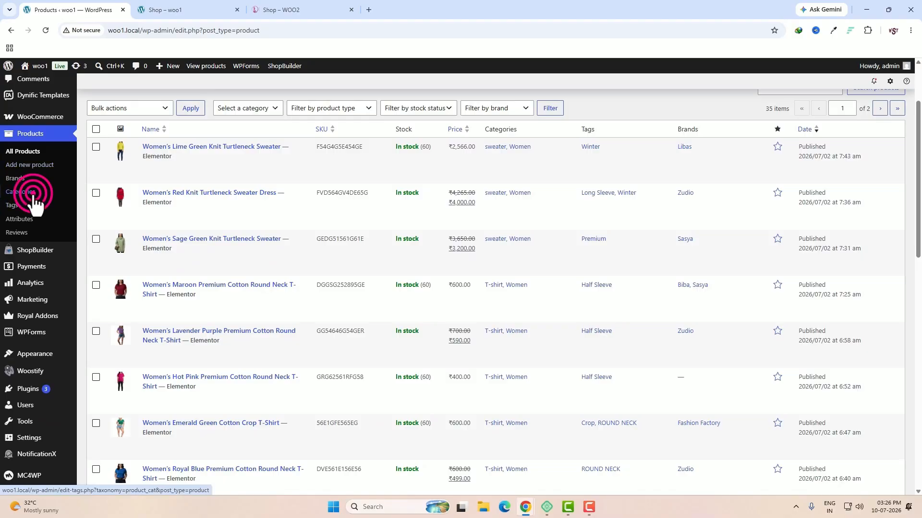
pyautogui.scroll(-5, 567, 317)
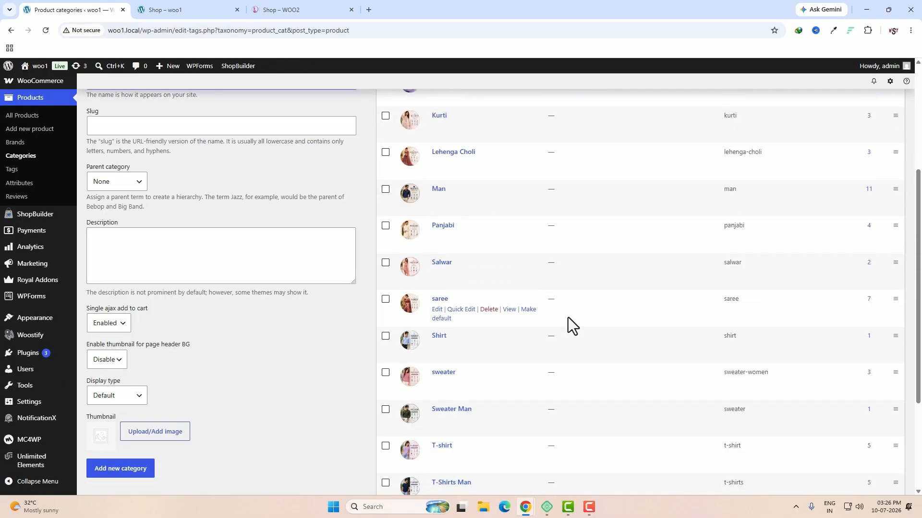
pyautogui.scroll(3, 567, 319)
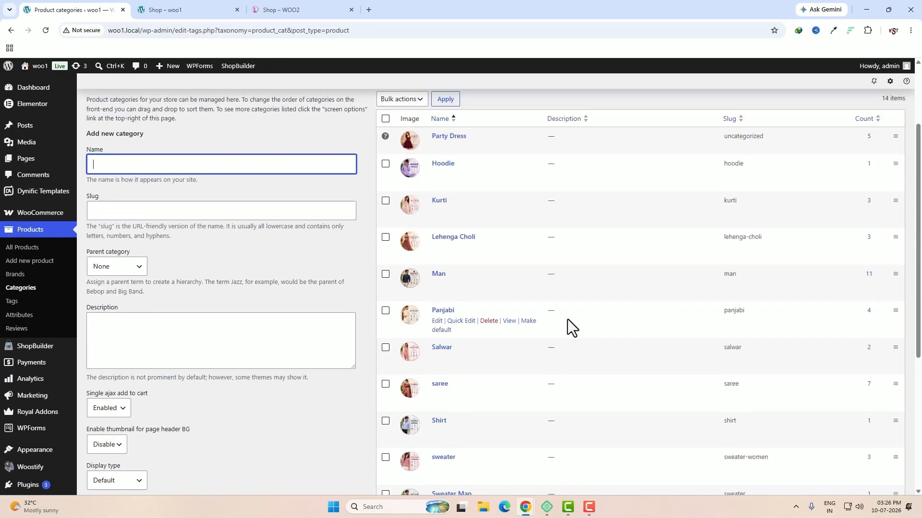
# - Check the store's product attributes and look over the product grid on the woo1 shop page
pyautogui.click(22, 317)
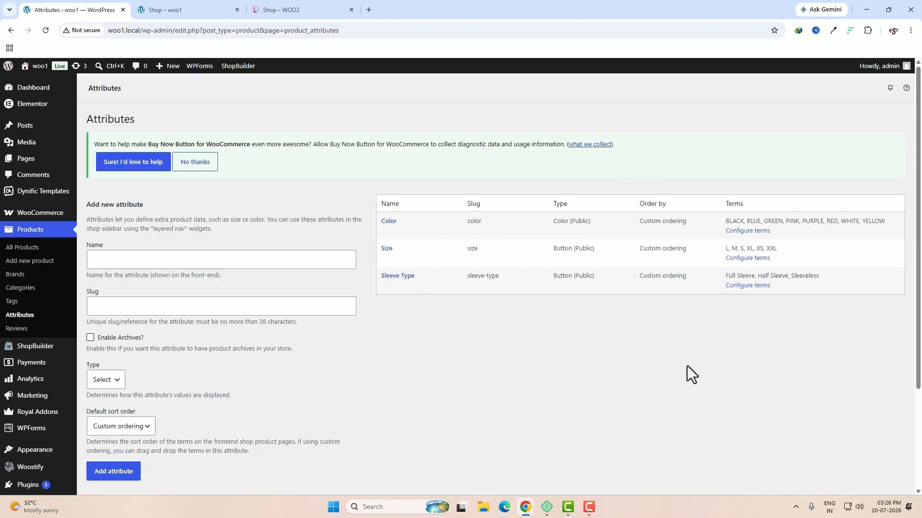
pyautogui.click(176, 9)
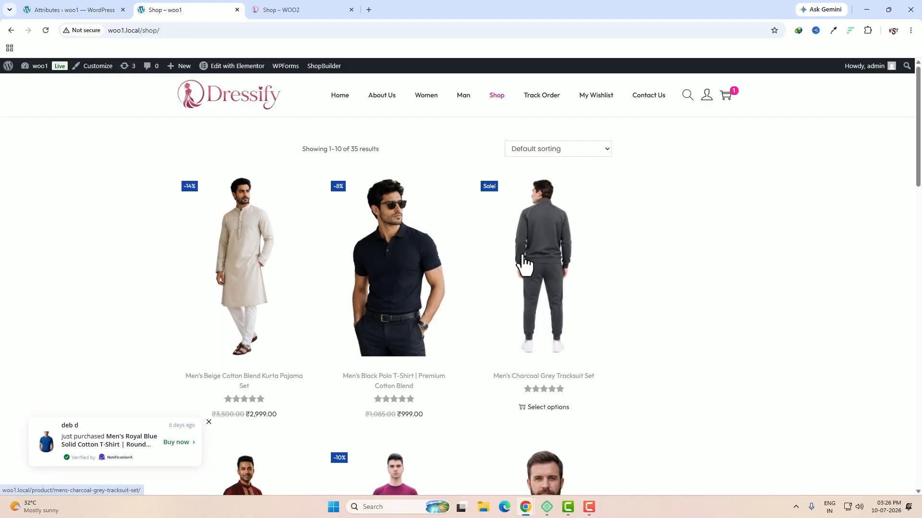
pyautogui.scroll(-9, 683, 344)
pyautogui.scroll(7, 683, 343)
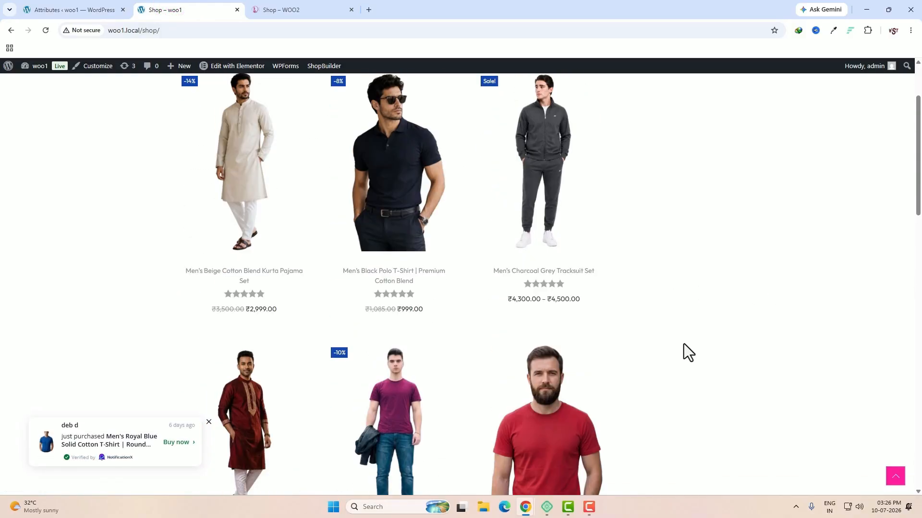
pyautogui.scroll(2, 684, 352)
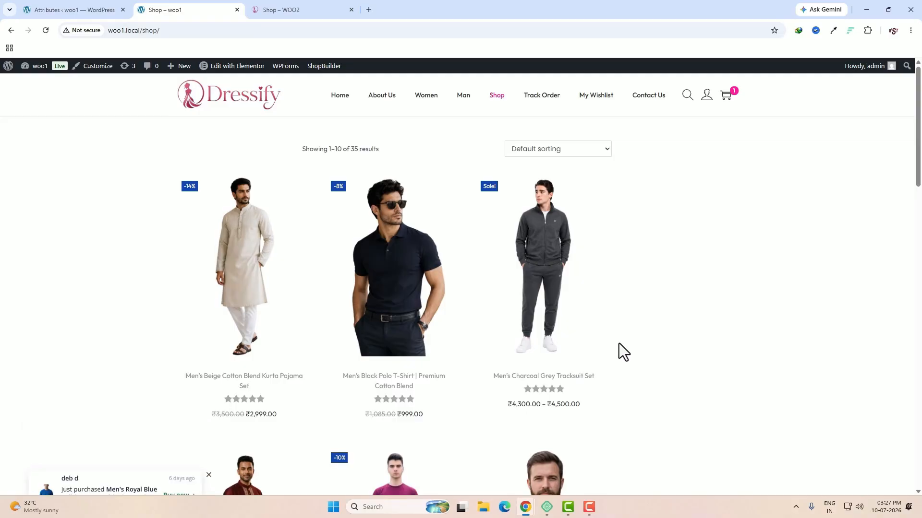
# - Find the plugin Filter Everything — WordPress & WooCommerce Filters in the woo1 admin area, and install and activate it
pyautogui.click(77, 10)
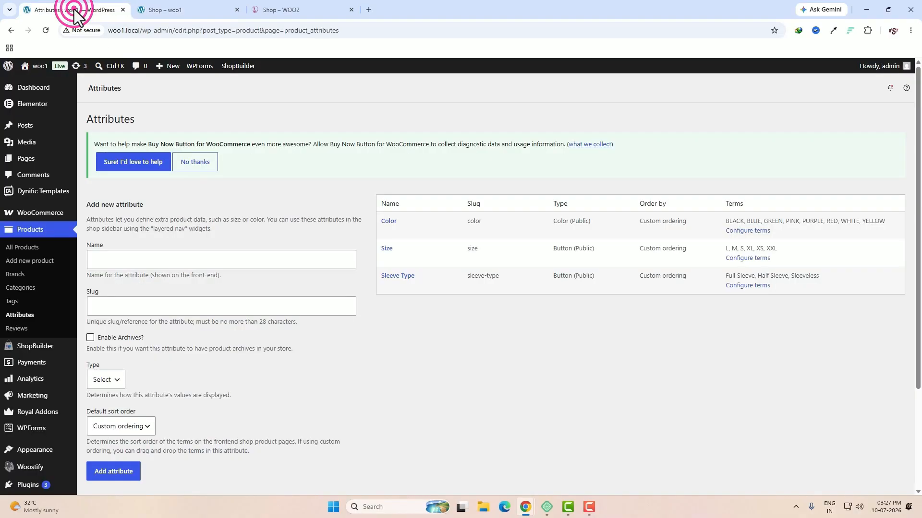
pyautogui.scroll(-2, 288, 393)
pyautogui.moveTo(33, 390)
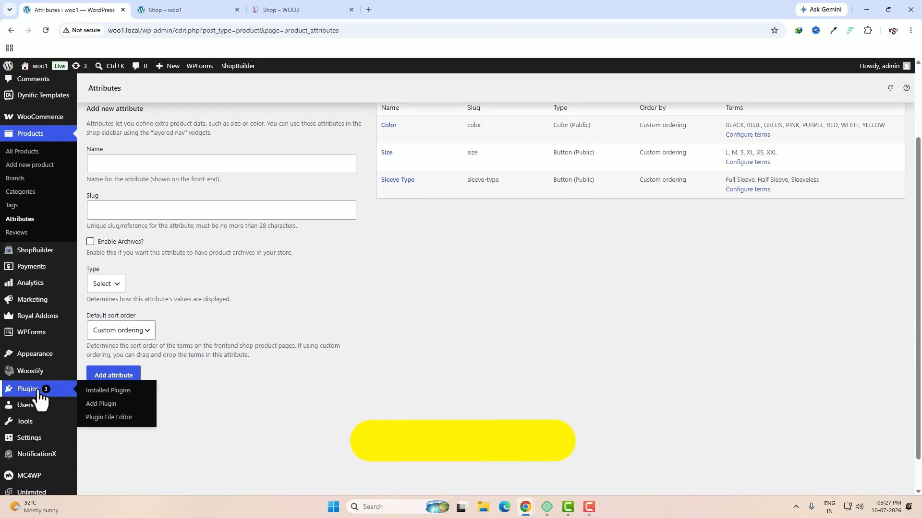
pyautogui.click(102, 404)
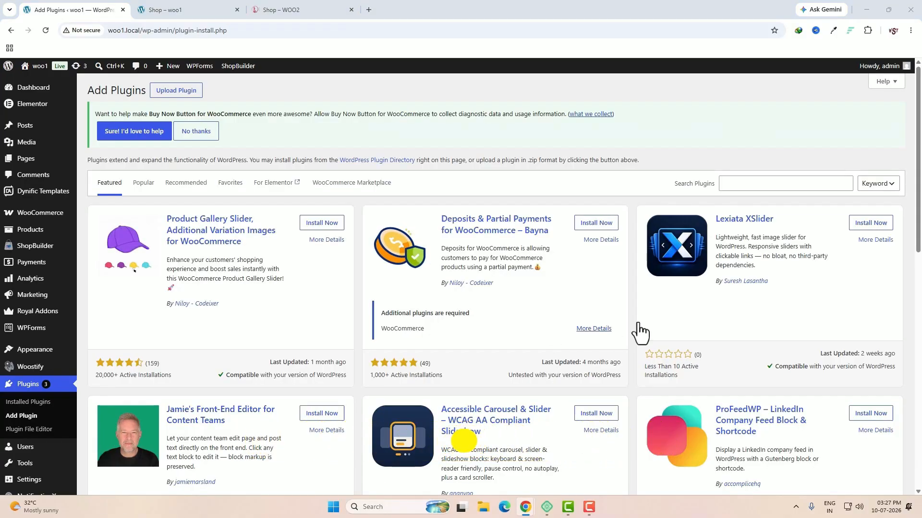
pyautogui.click(733, 181)
pyautogui.write('Filter Everything')
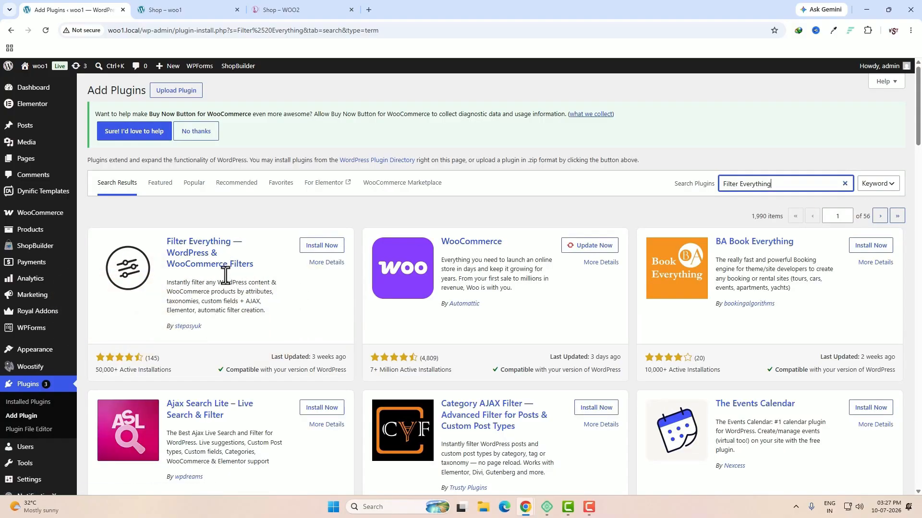
pyautogui.click(334, 260)
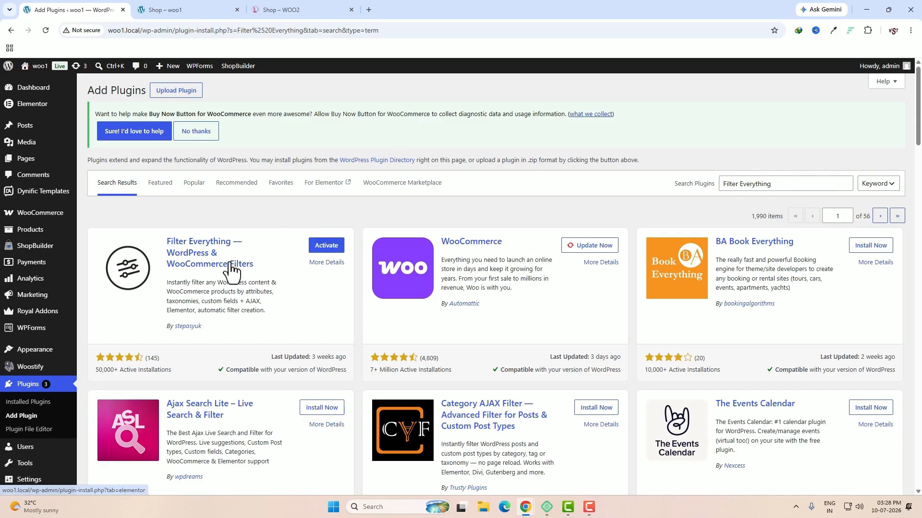
pyautogui.click(326, 247)
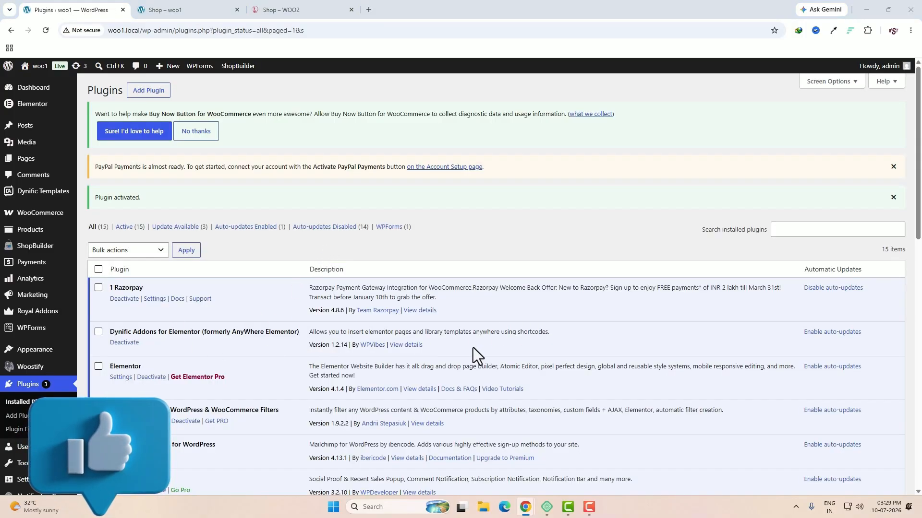
# - Start a new filter set in Filter Everything and title it "Product Filter"
pyautogui.scroll(-9, 57, 385)
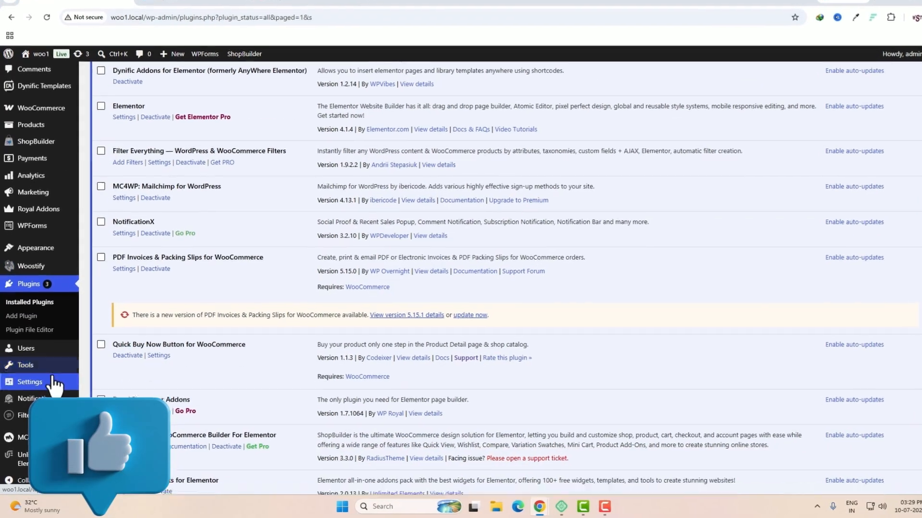
pyautogui.moveTo(24, 412)
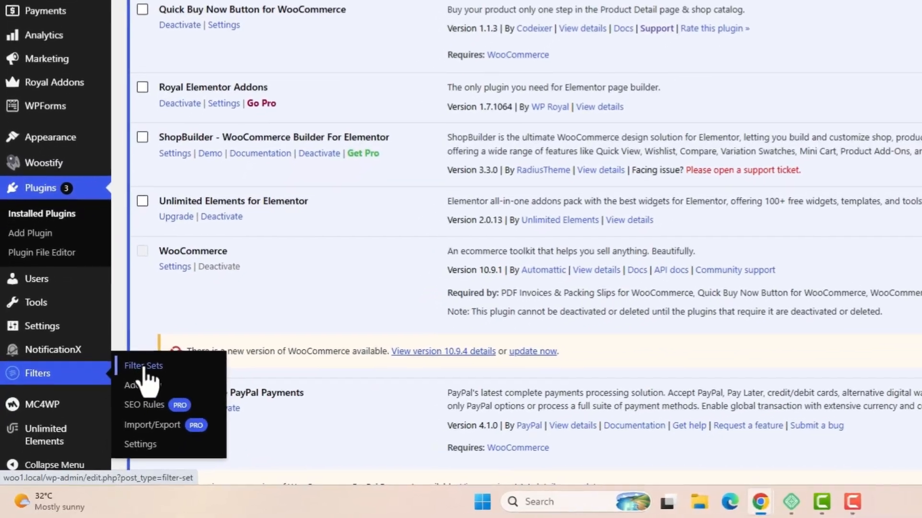
pyautogui.click(159, 361)
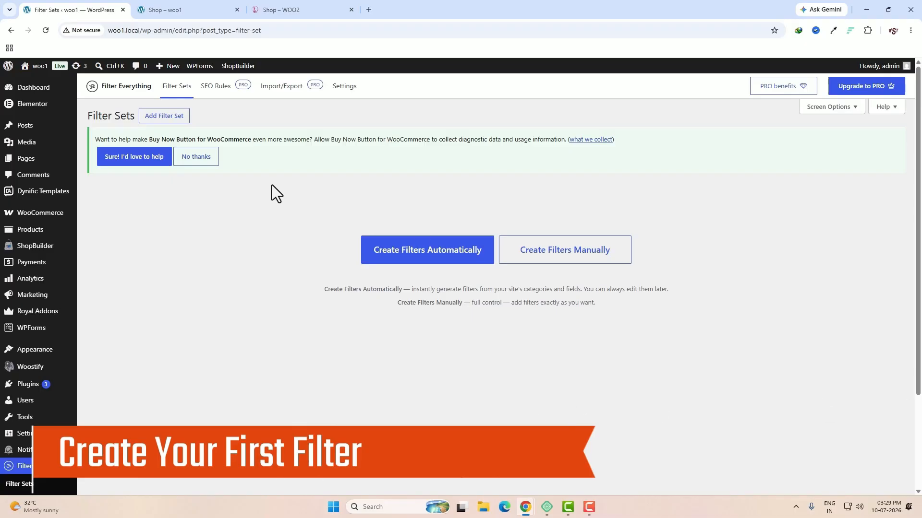
pyautogui.click(173, 118)
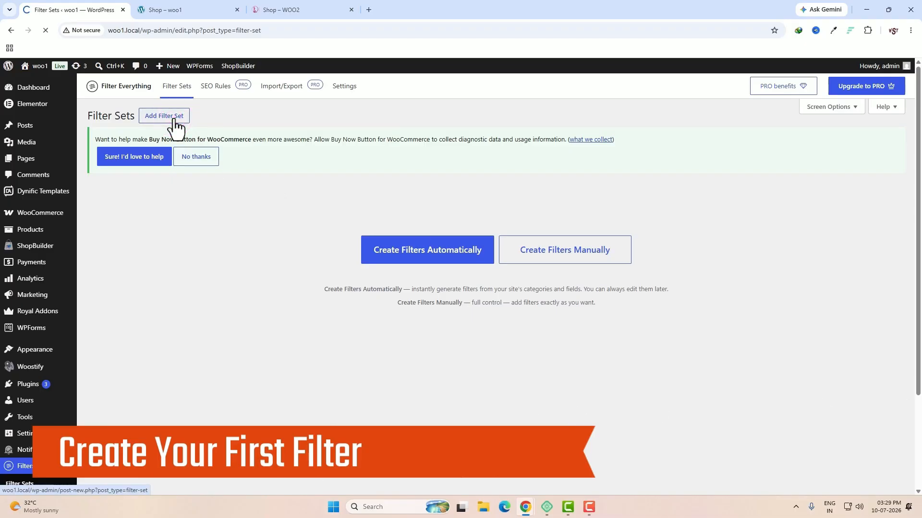
pyautogui.click(172, 195)
pyautogui.write('Product Filter')
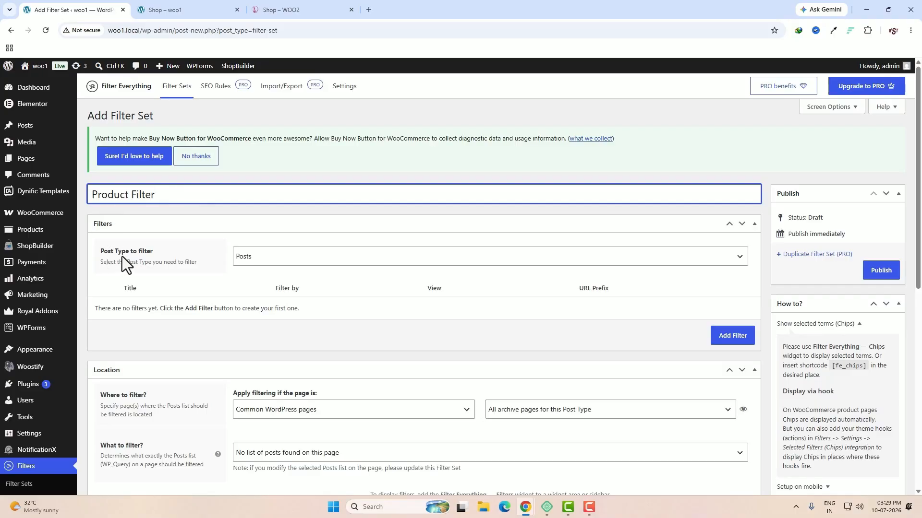
# - Set the post type to filter to Products, and check the search box in the WOO2 shop page's product filter
pyautogui.click(339, 262)
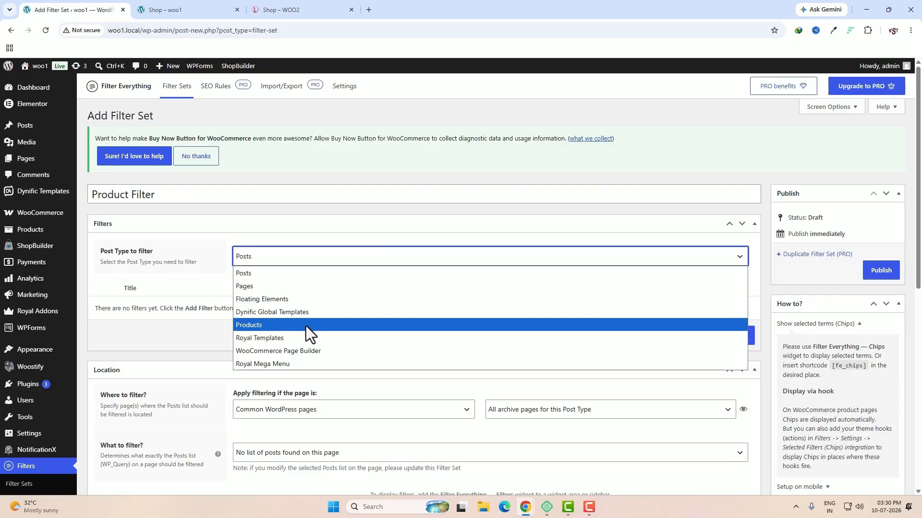
pyautogui.click(250, 325)
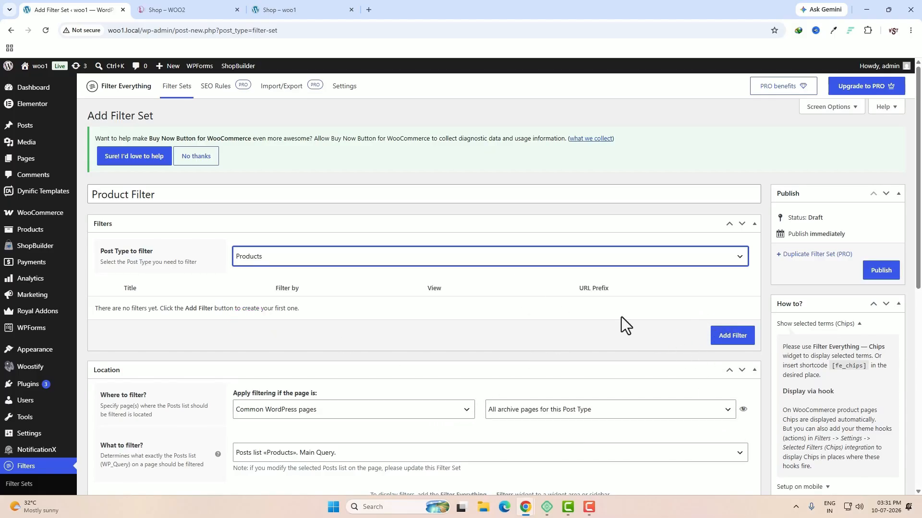
pyautogui.click(194, 13)
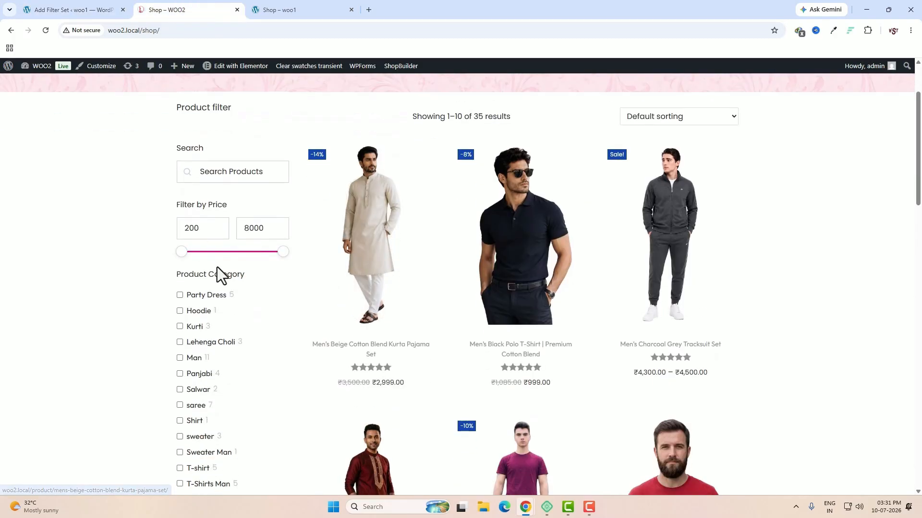
pyautogui.scroll(2, 78, 243)
pyautogui.scroll(-2, 330, 284)
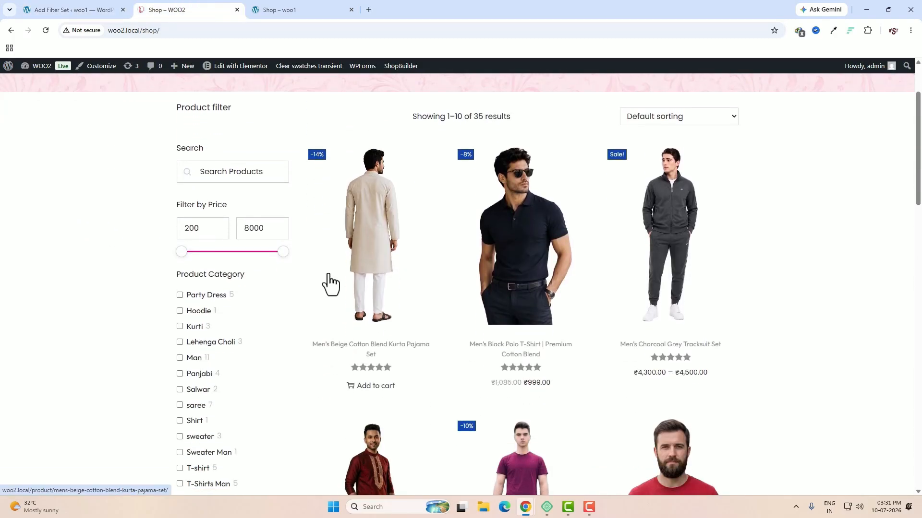
pyautogui.click(226, 172)
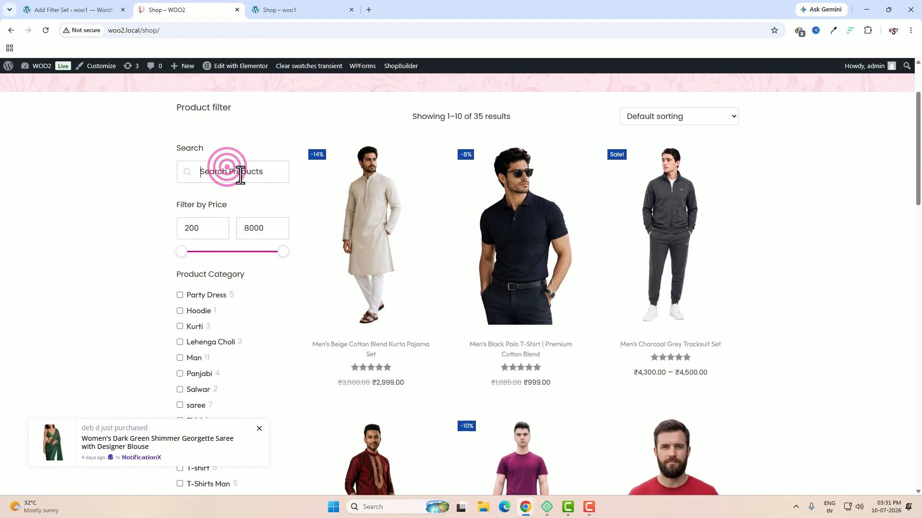
# - Enable the filter set's search field with title "Search Product" and placeholder "Search Products", and publish the filter set
pyautogui.click(94, 13)
pyautogui.scroll(-6, 507, 350)
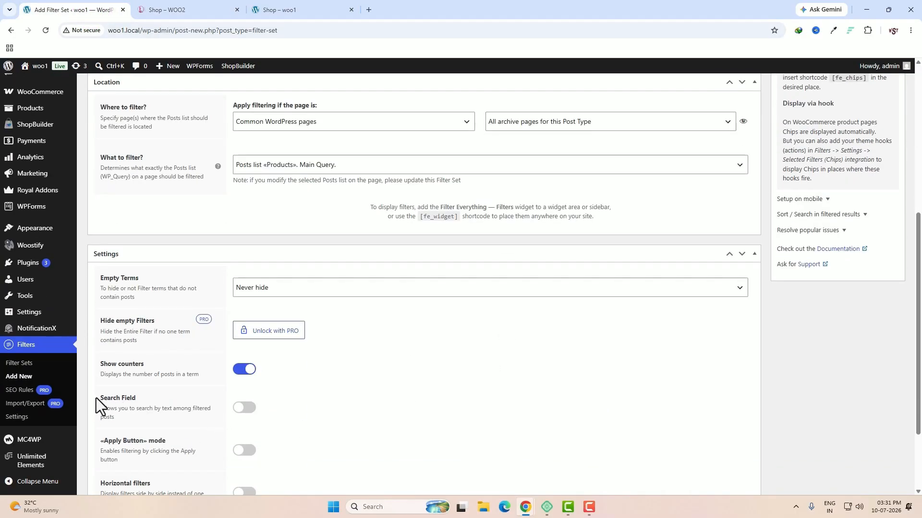
pyautogui.click(244, 408)
pyautogui.scroll(-2, 202, 384)
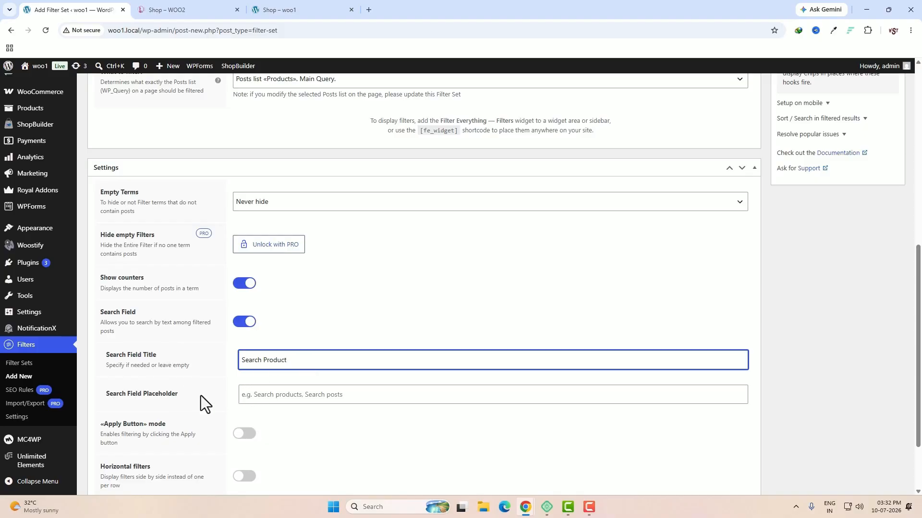
pyautogui.click(274, 390)
pyautogui.write('Search Products')
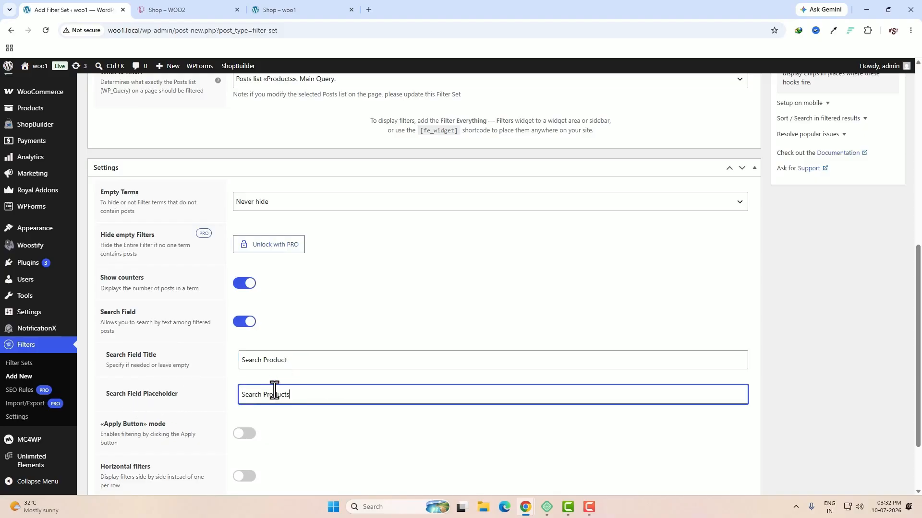
pyautogui.scroll(8, 463, 411)
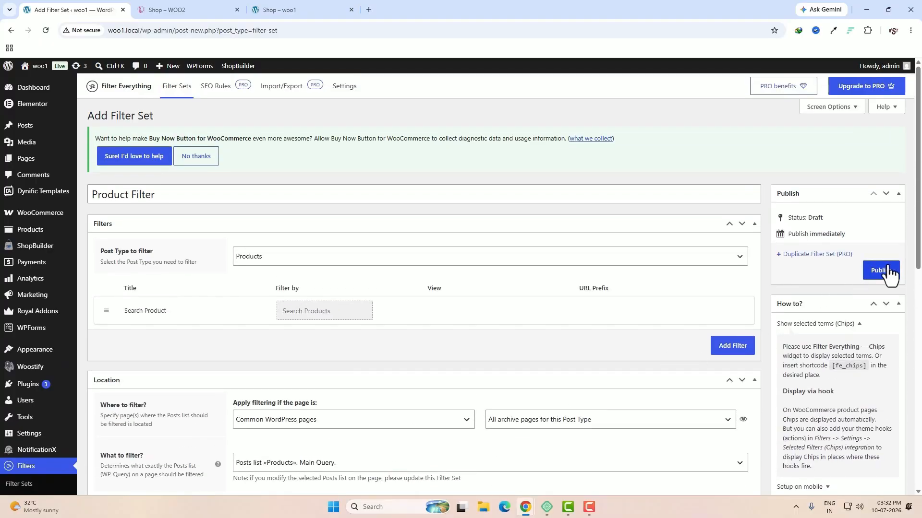
pyautogui.click(887, 272)
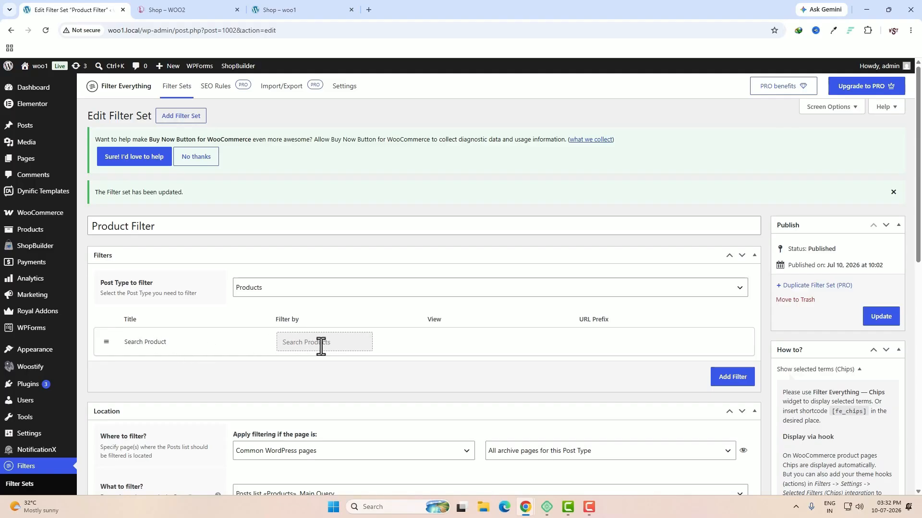
# - After checking the WOO2 shop's price filter, add a filter by Custom Field Numeric with the meta key _price
pyautogui.hotkey('ctrl', 'Tab')
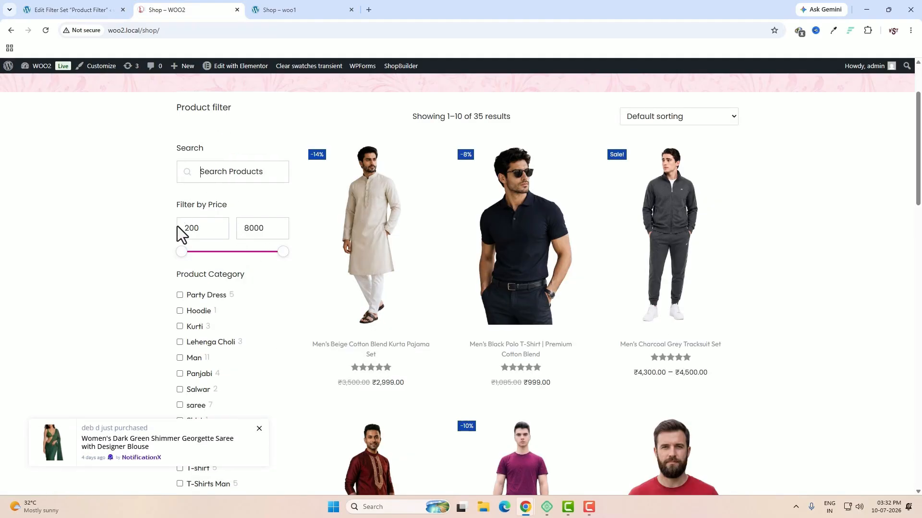
pyautogui.hotkey('ctrl', 'shift', 'Tab')
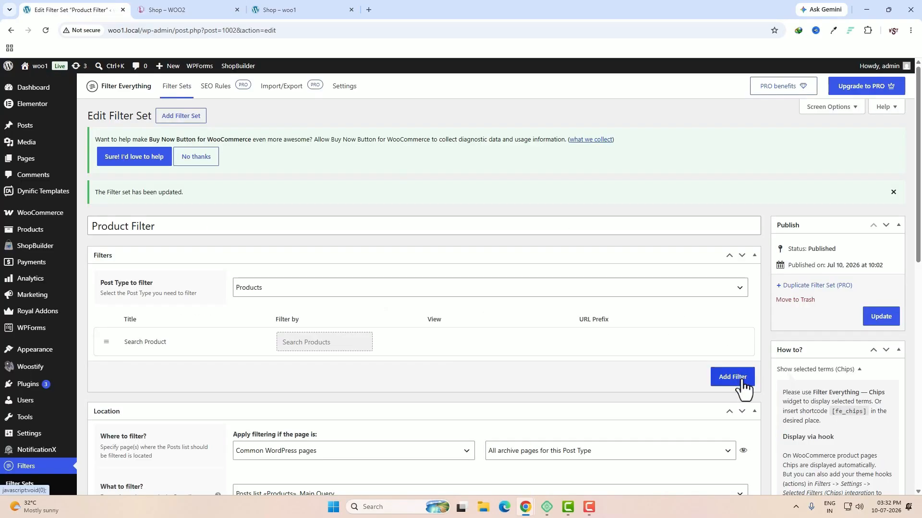
pyautogui.click(730, 378)
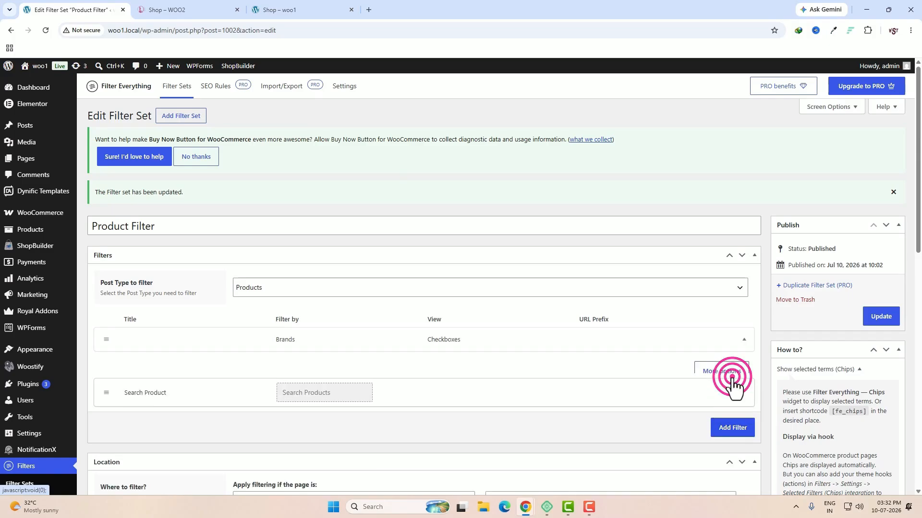
pyautogui.scroll(-1, 735, 365)
pyautogui.click(733, 344)
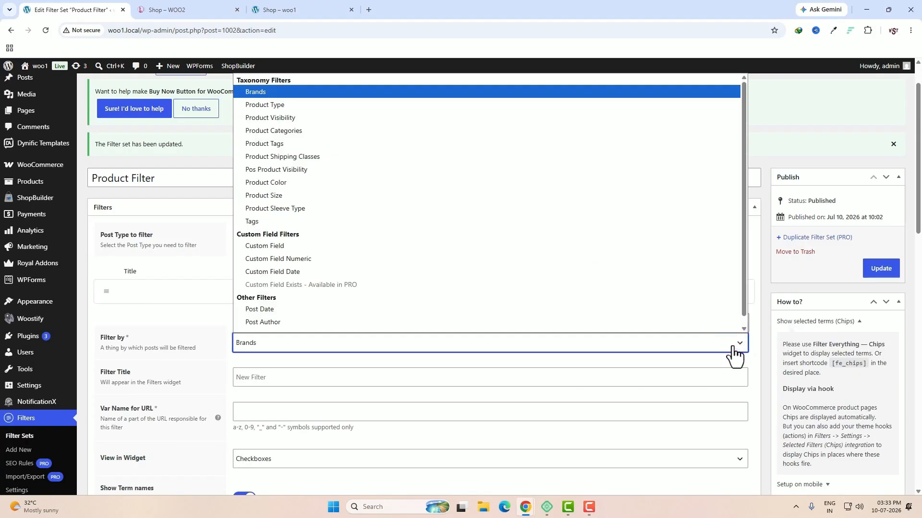
pyautogui.scroll(-1, 288, 263)
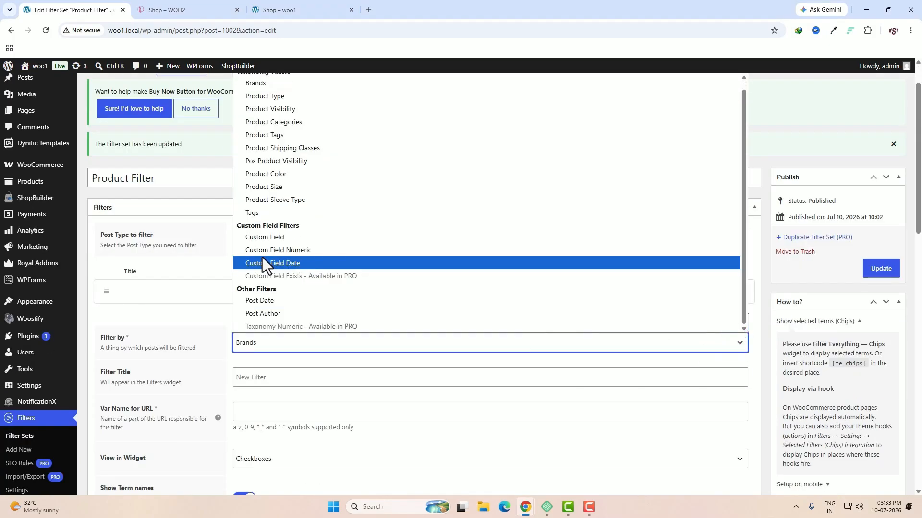
pyautogui.click(333, 250)
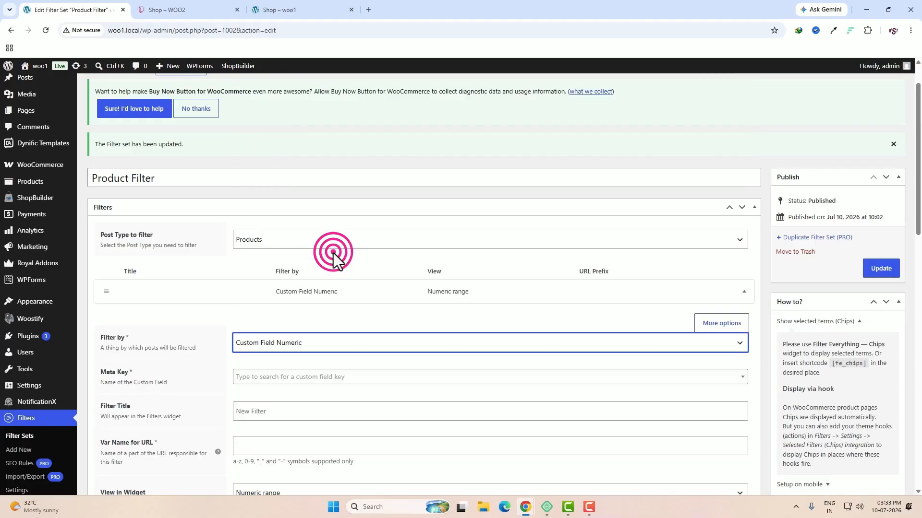
pyautogui.click(303, 381)
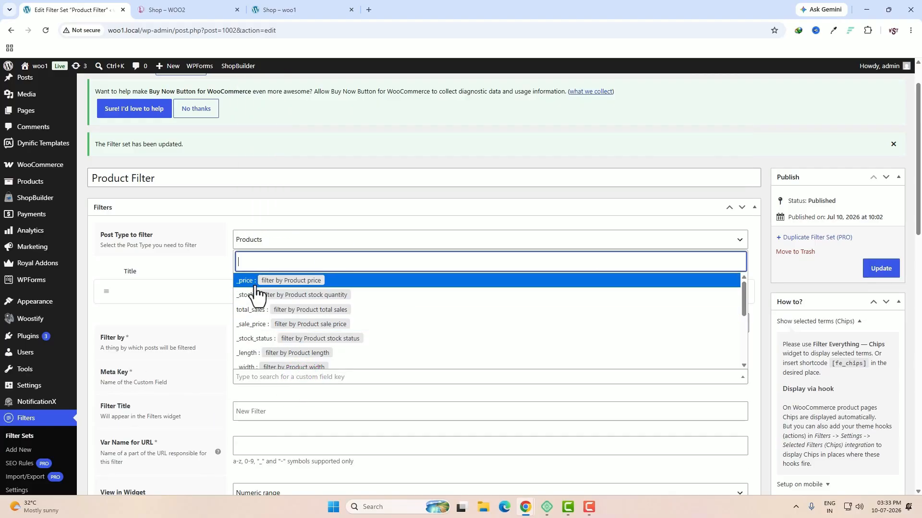
pyautogui.click(313, 283)
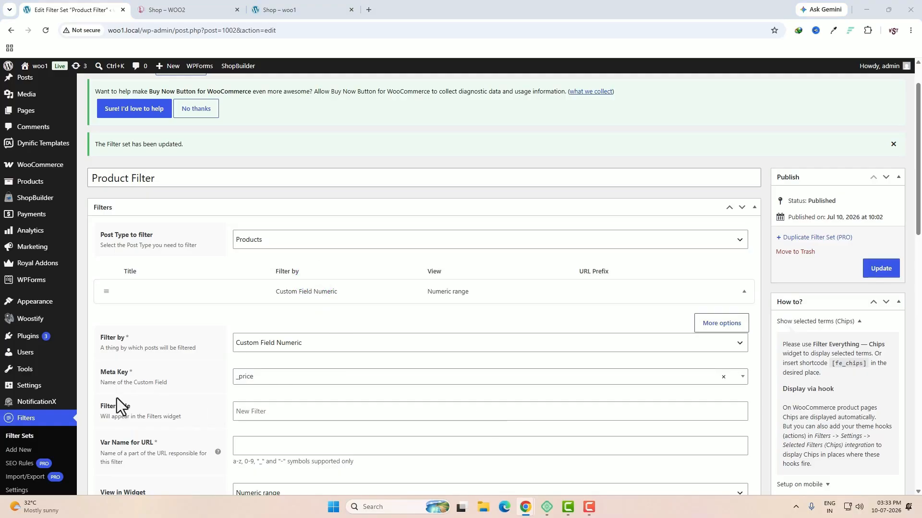
# - Title the price filter "Filter by Price", set its URL variable name to "price", and collapse its settings
pyautogui.click(269, 411)
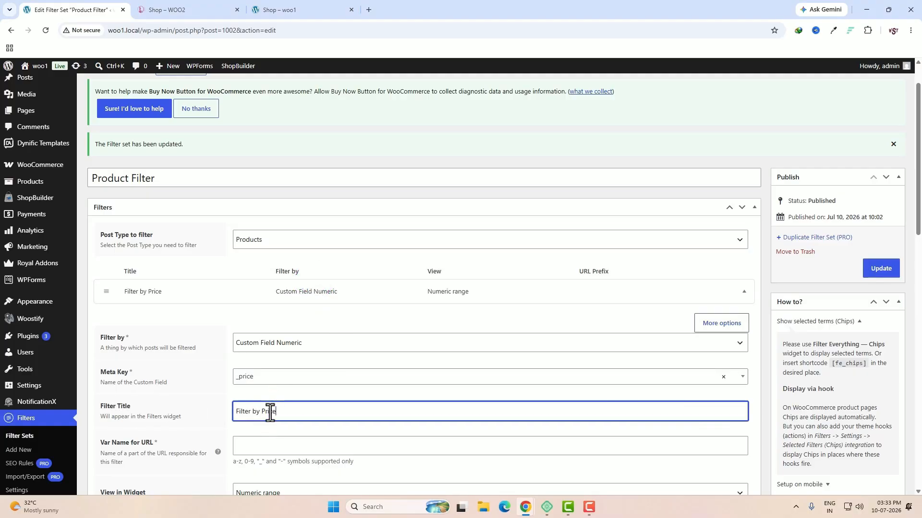
pyautogui.scroll(-2, 330, 431)
pyautogui.press('Tab')
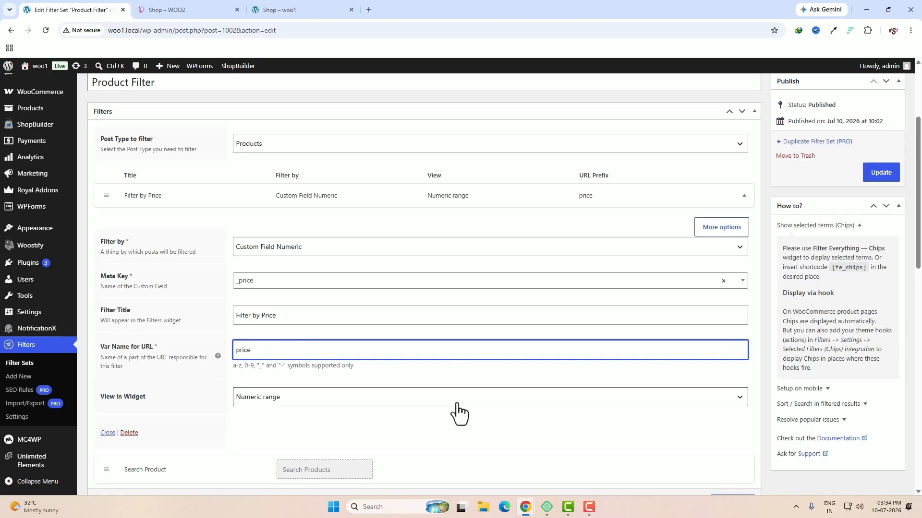
pyautogui.click(744, 195)
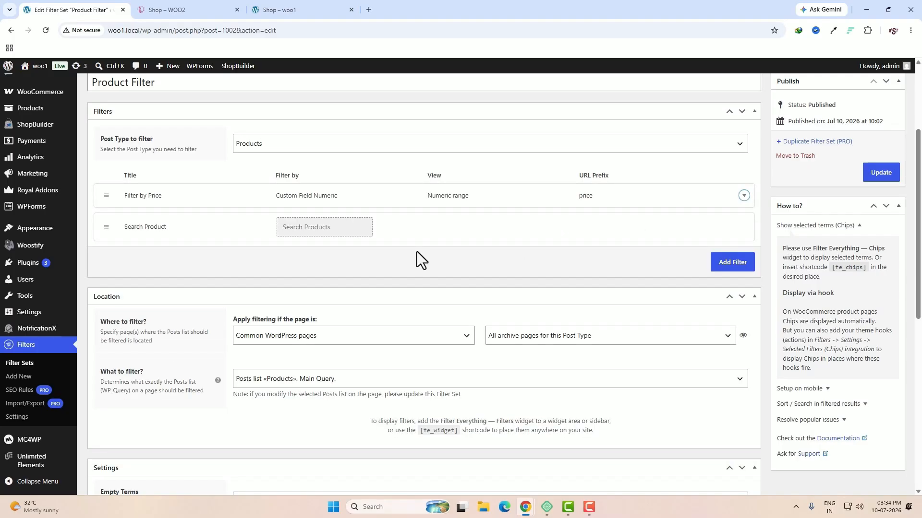
# - After checking the WOO2 shop's category list, add a filter by Product Categories titled "Product Category"
pyautogui.hotkey('ctrl', 'Tab')
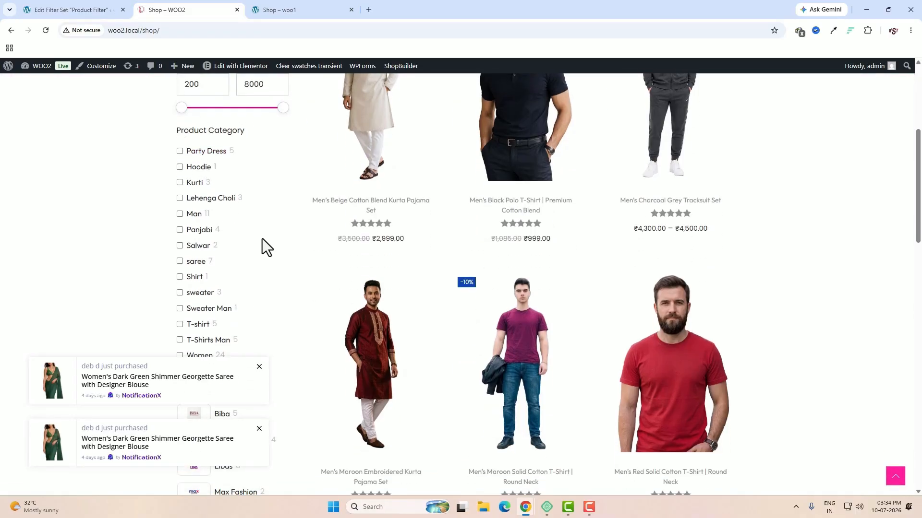
pyautogui.hotkey('ctrl', 'shift', 'Tab')
pyautogui.click(722, 267)
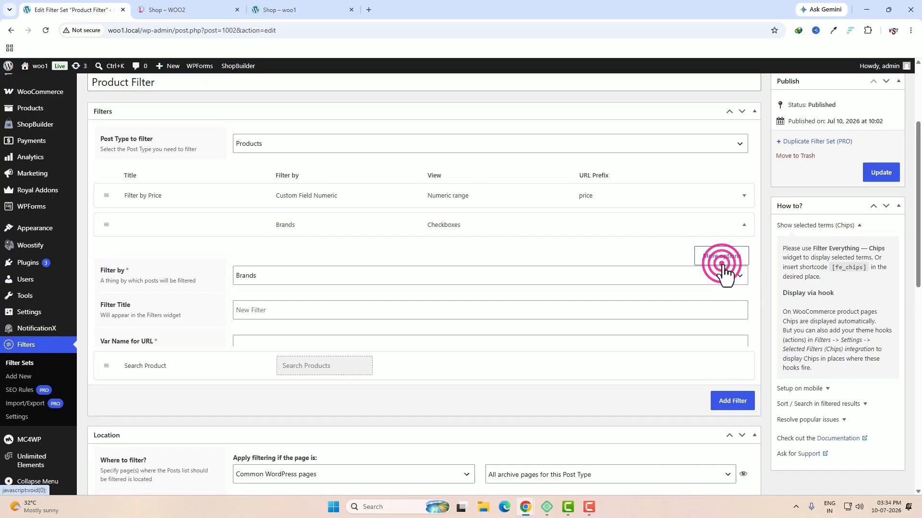
pyautogui.click(360, 281)
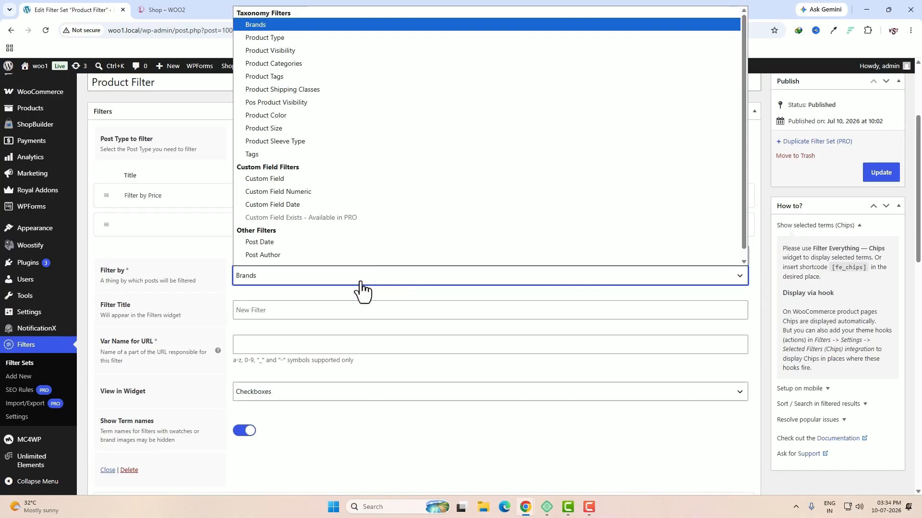
pyautogui.click(292, 64)
pyautogui.write('Product Category')
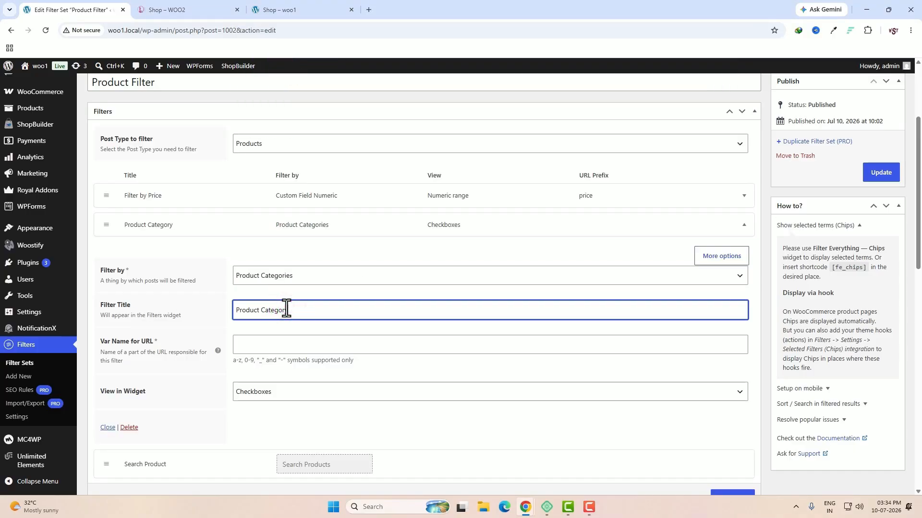
# - Set the category filter's URL variable name to "Product_Category" and show it as Checkboxes, matching the WOO2 shop page
pyautogui.click(248, 348)
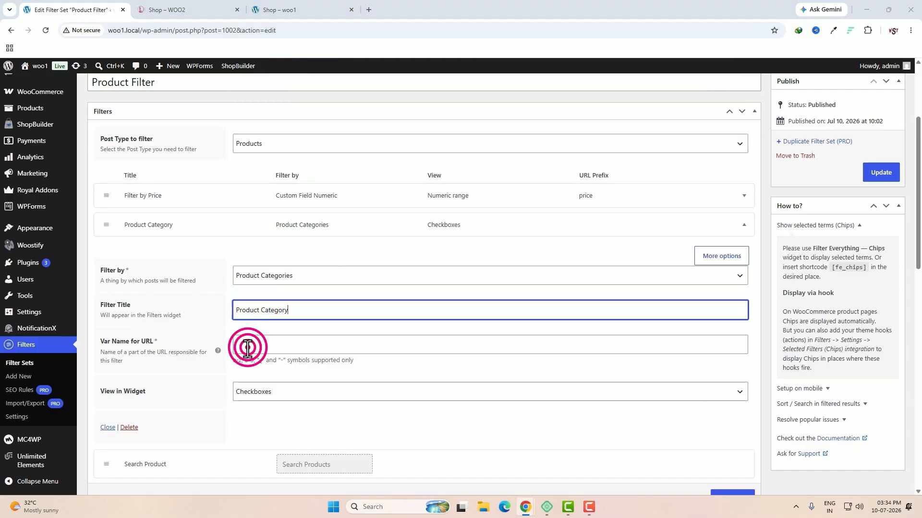
pyautogui.write('Product Category')
pyautogui.click(261, 346)
pyautogui.press('BackSpace')
pyautogui.write('_')
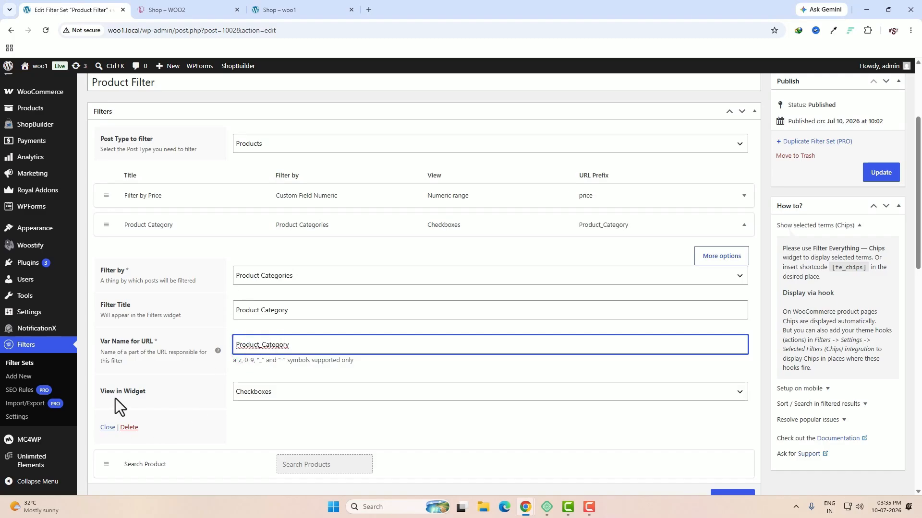
pyautogui.click(166, 10)
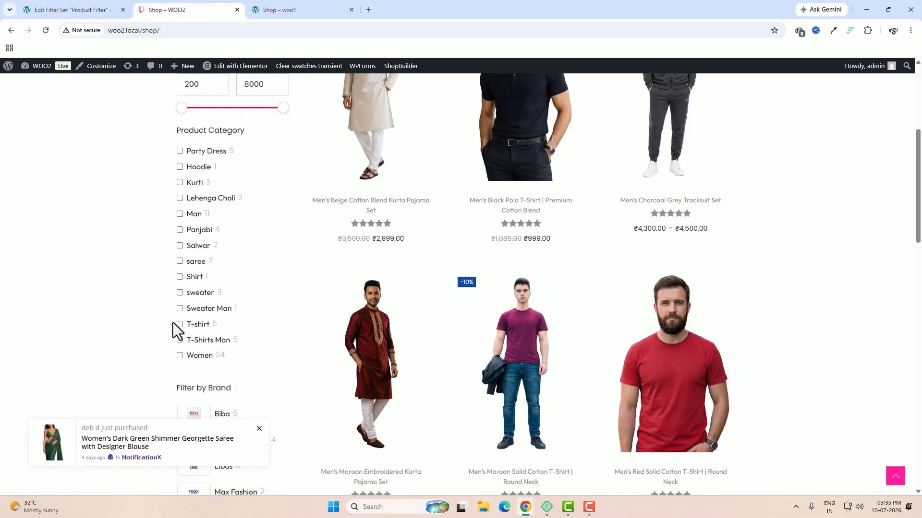
pyautogui.hotkey('ctrl', 'shift', 'Tab')
pyautogui.click(266, 392)
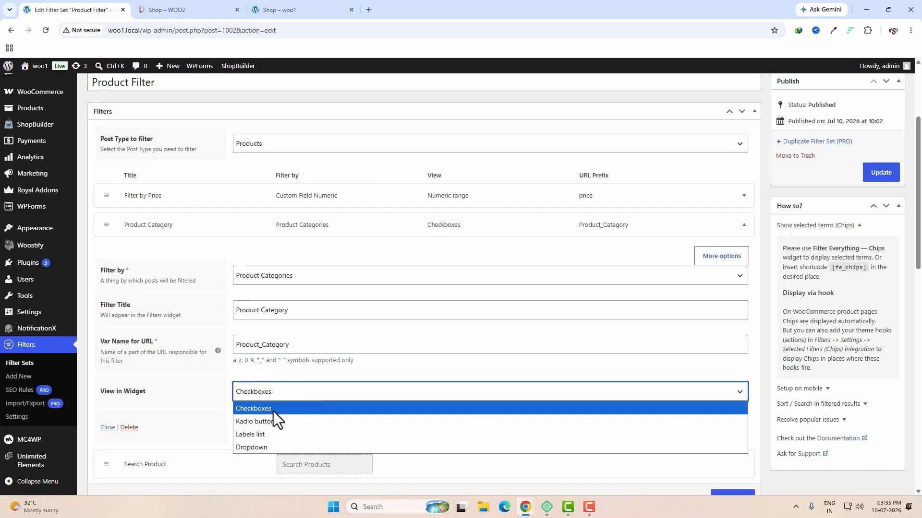
pyautogui.click(272, 411)
# - Copy the "Filter by Brand" heading from the WOO2 shop page and return to the woo1 filter set
pyautogui.hotkey('ctrl', 'Tab')
pyautogui.scroll(-4, 302, 249)
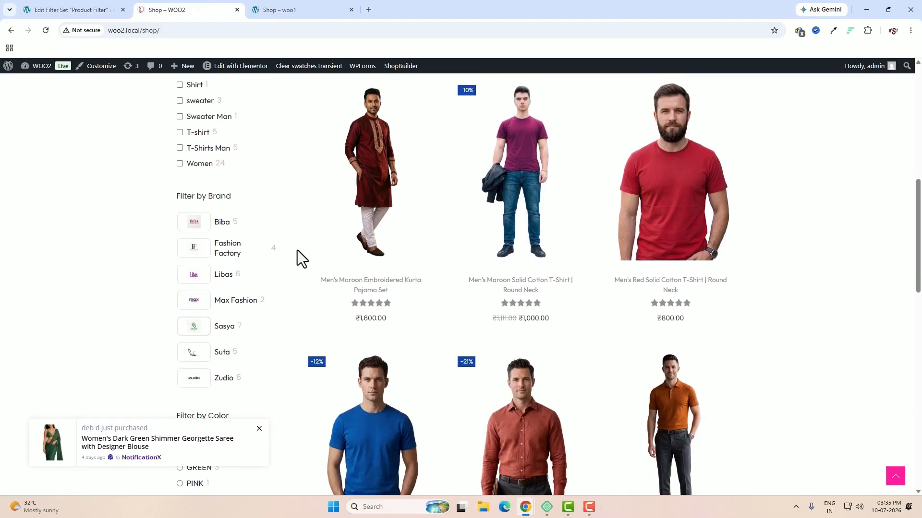
pyautogui.moveTo(175, 196); pyautogui.dragTo(258, 195)
pyautogui.hotkey('ctrl', 'c')
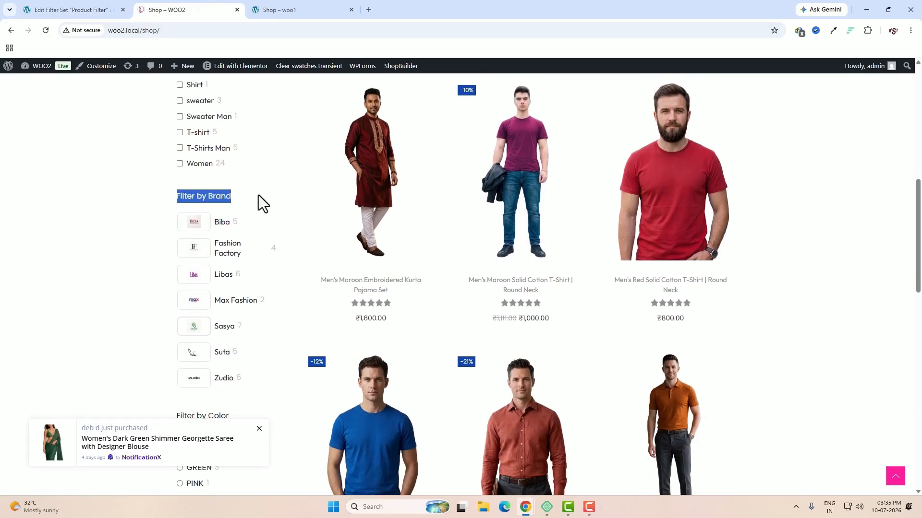
pyautogui.hotkey('ctrl', 'shift', 'Tab')
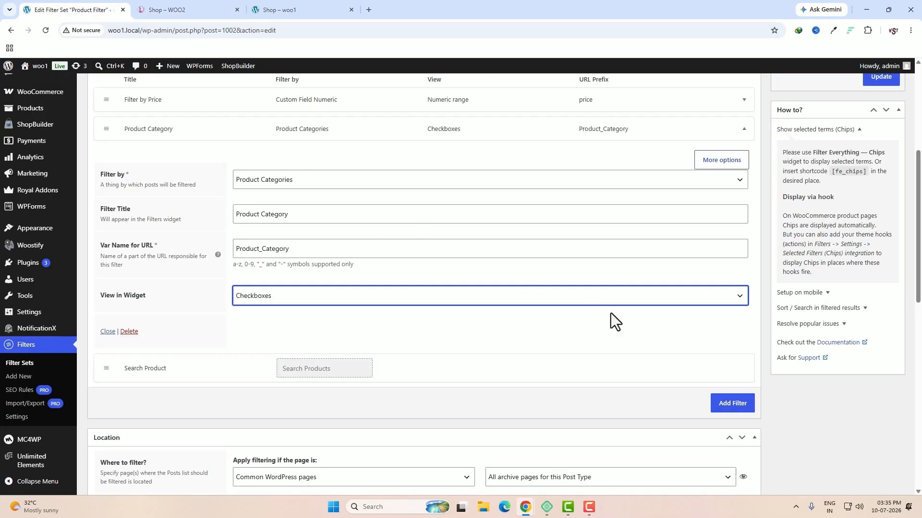
# - Add another filter to the Product Filter set and make it filter by Brands
pyautogui.click(737, 408)
pyautogui.scroll(-4, 689, 400)
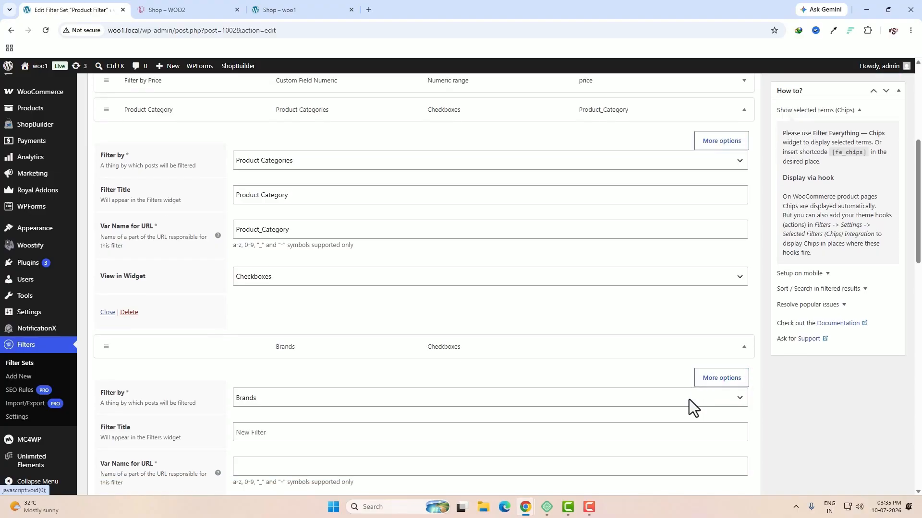
pyautogui.click(332, 224)
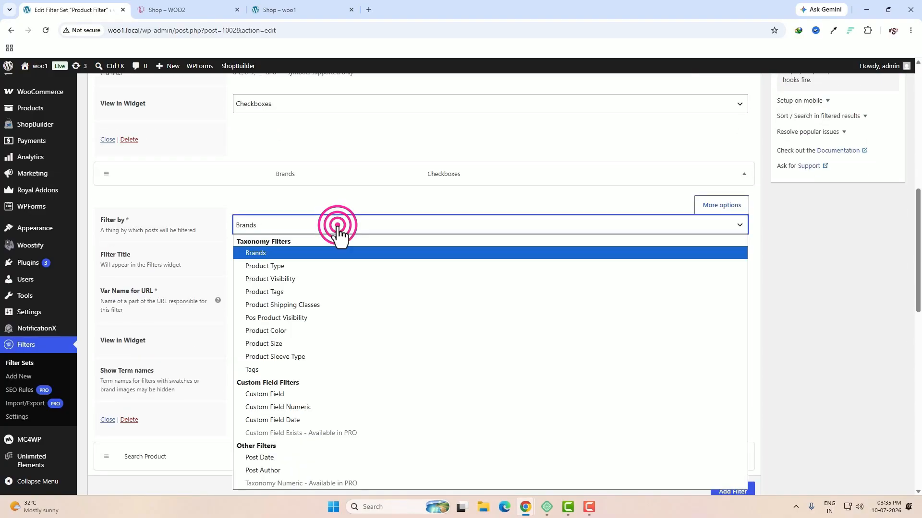
pyautogui.click(325, 251)
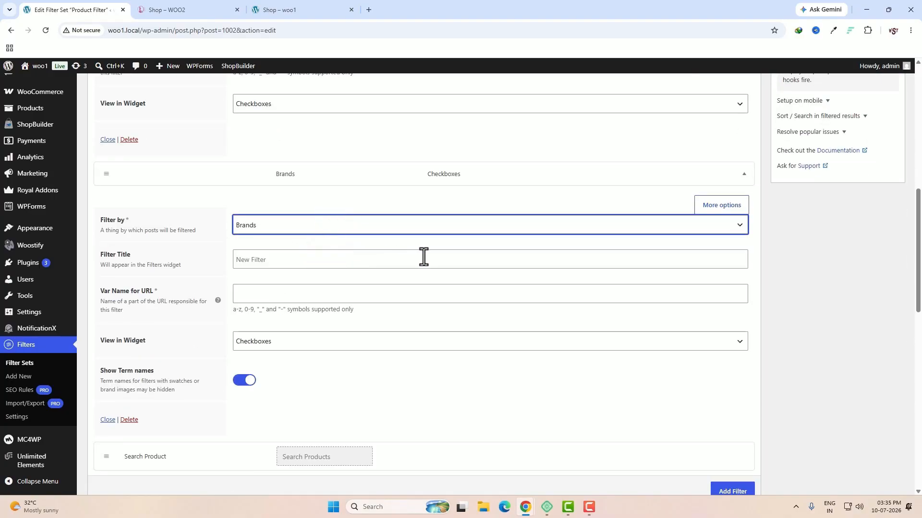
# - Title the brand filter "Filter by Brand" and set its URL variable name to "brand"
pyautogui.click(331, 261)
pyautogui.hotkey('ctrl', 'v')
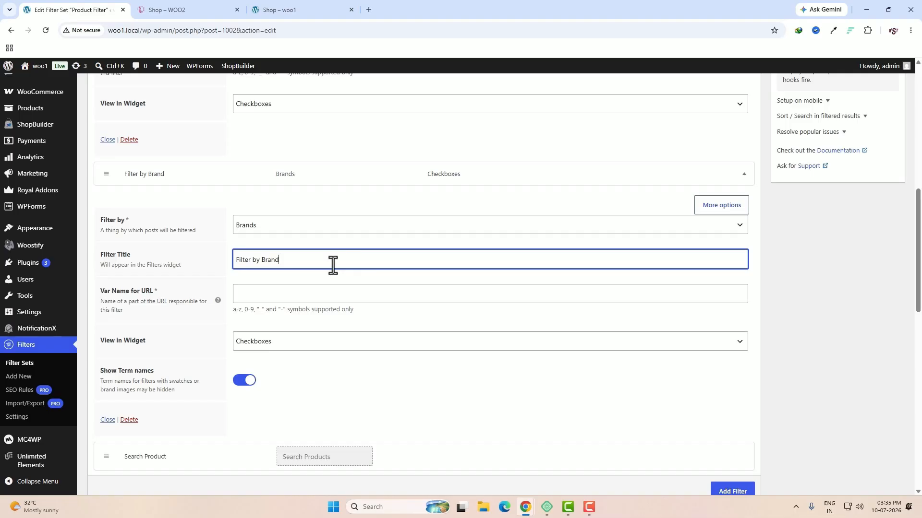
pyautogui.click(281, 289)
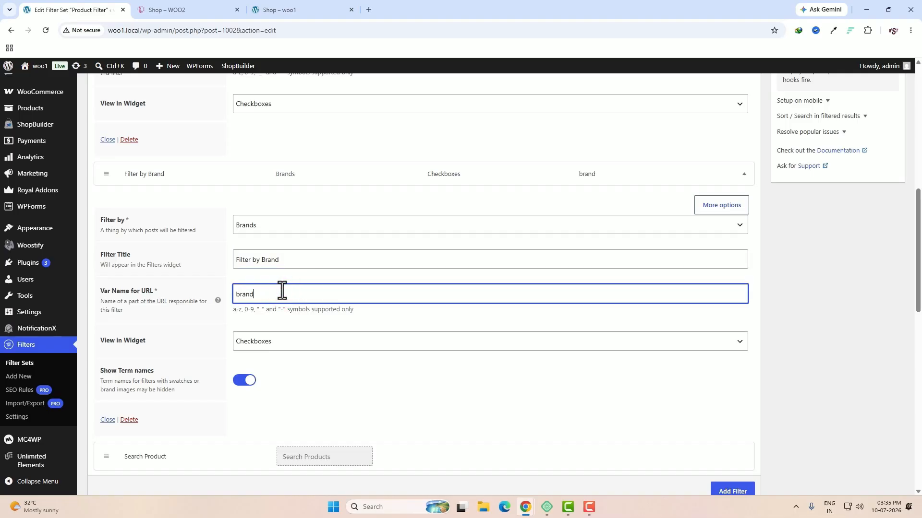
# - After checking the brand list on the WOO2 shop page, show the brand filter as a Labels list
pyautogui.hotkey('ctrl', 'Tab')
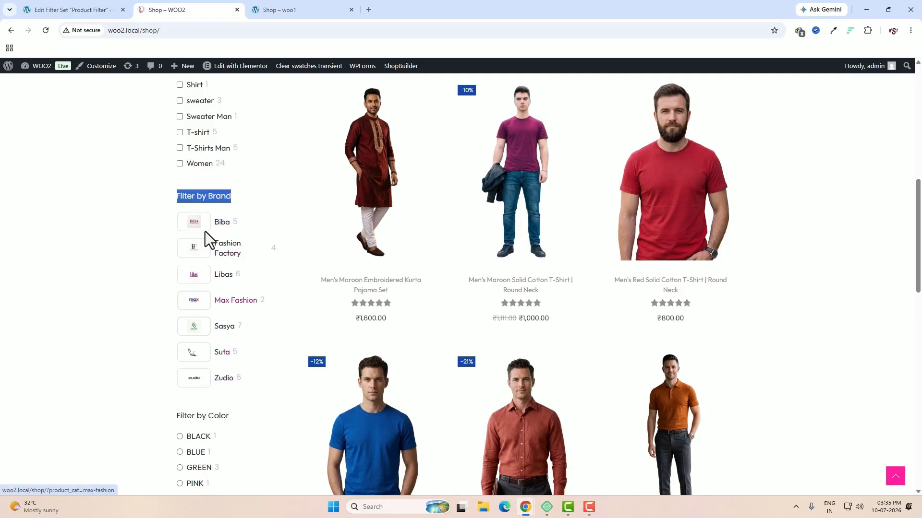
pyautogui.click(108, 11)
pyautogui.click(298, 343)
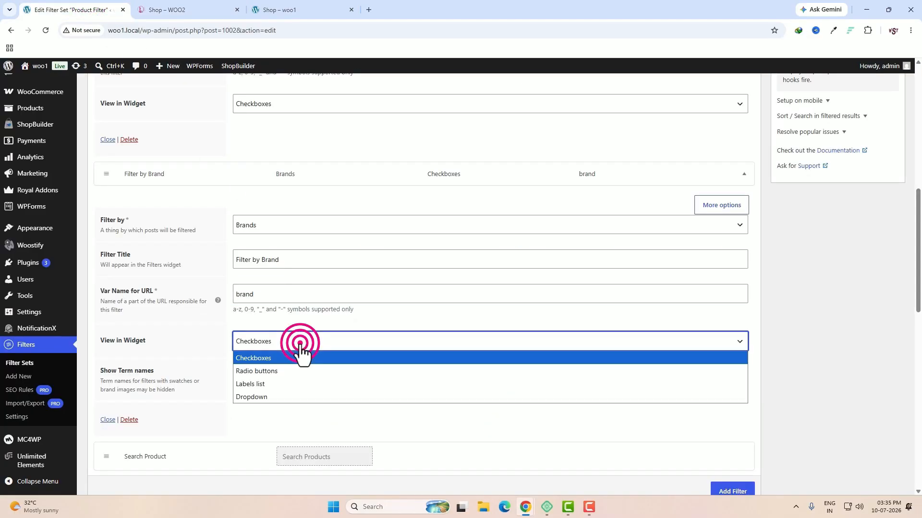
pyautogui.click(313, 388)
# - Copy the "Filter by Color" heading from the WOO2 shop page and return to the woo1 filter set
pyautogui.hotkey('ctrl', 'Tab')
pyautogui.scroll(-4, 331, 264)
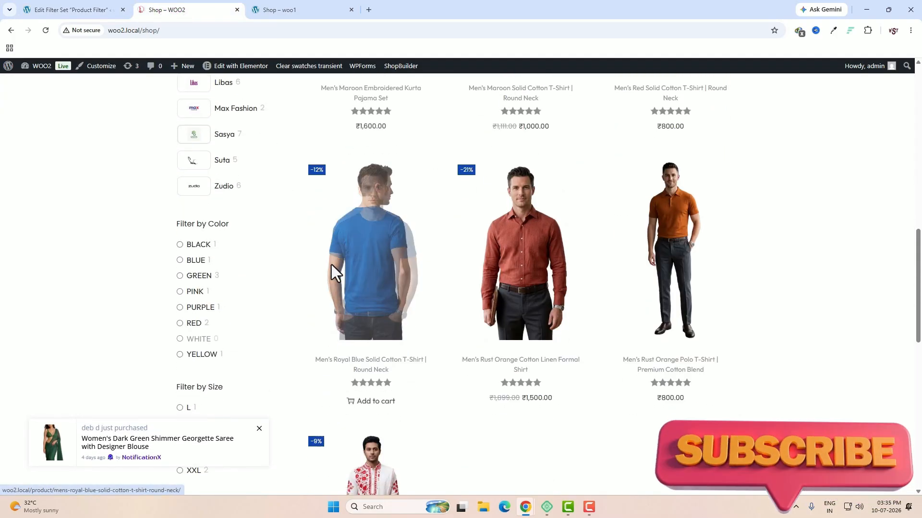
pyautogui.moveTo(240, 228); pyautogui.dragTo(161, 233)
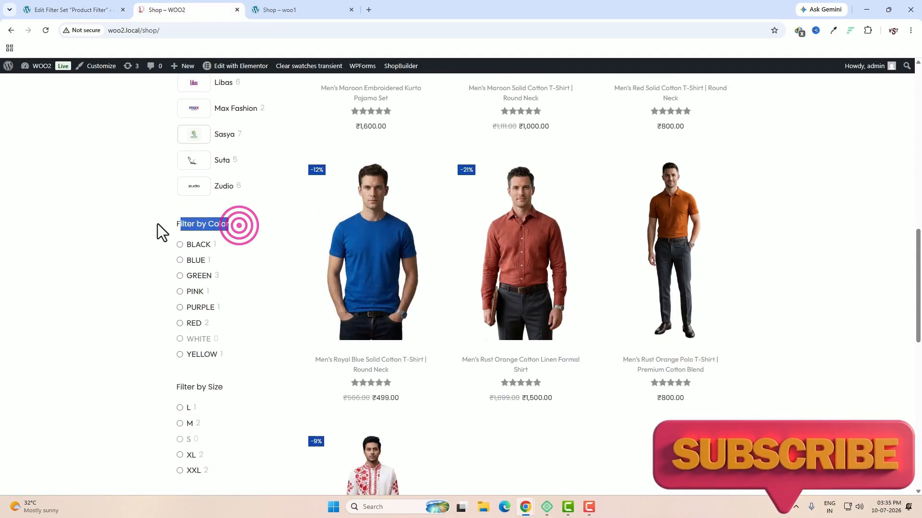
pyautogui.hotkey('ctrl', 'shift', 'Tab')
# - Add another filter to the Product Filter set by Product Color, titled "Filter by Color"
pyautogui.click(730, 250)
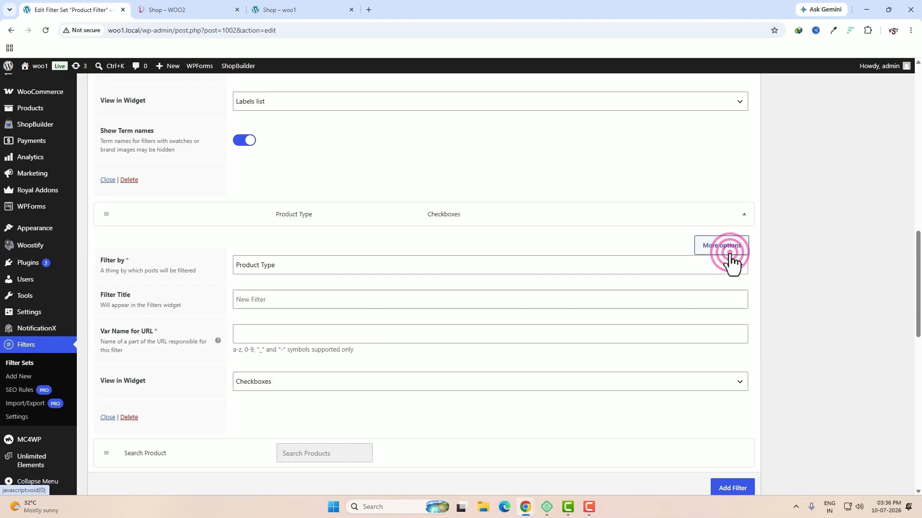
pyautogui.click(312, 265)
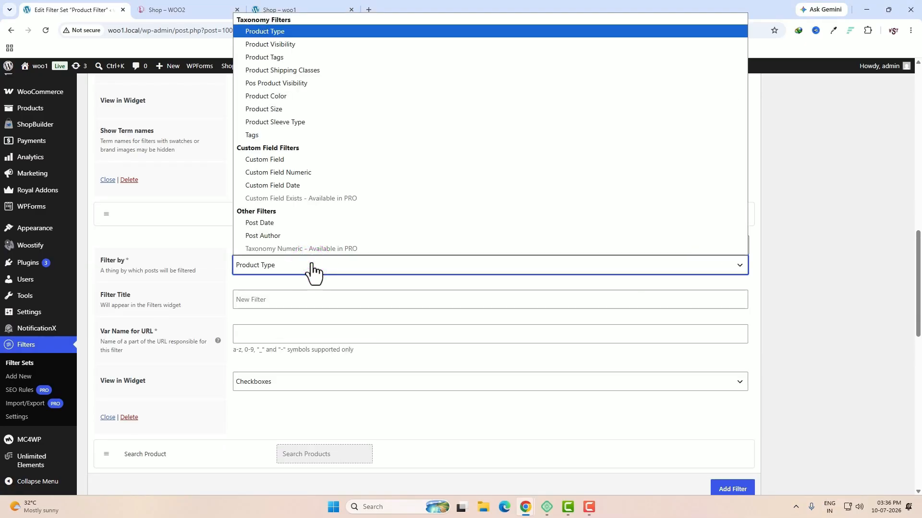
pyautogui.click(267, 96)
pyautogui.click(273, 297)
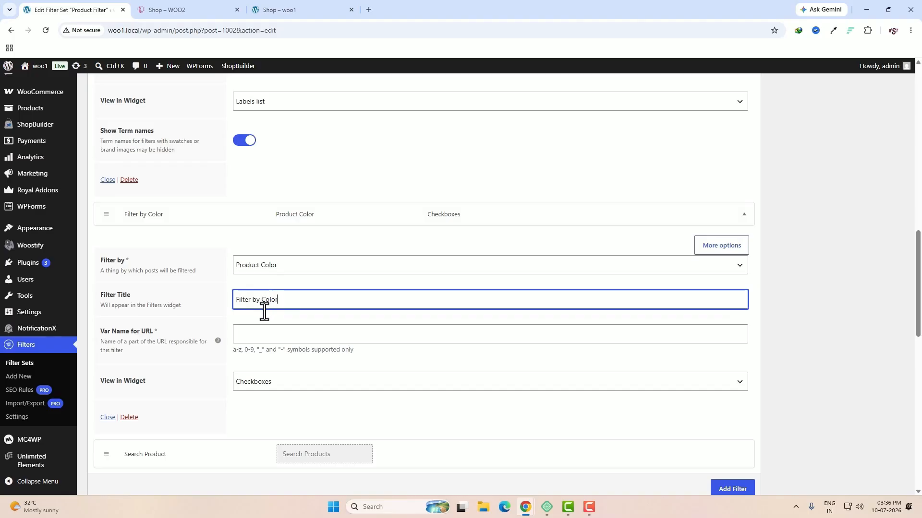
# - Set the color filter's URL variable name to "color" and show it as Radio buttons, matching the WOO2 shop page
pyautogui.click(282, 337)
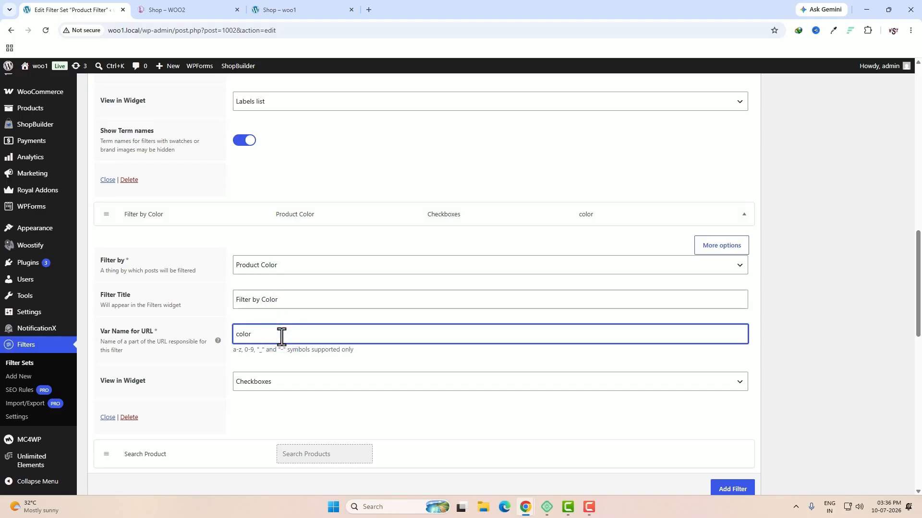
pyautogui.click(152, 10)
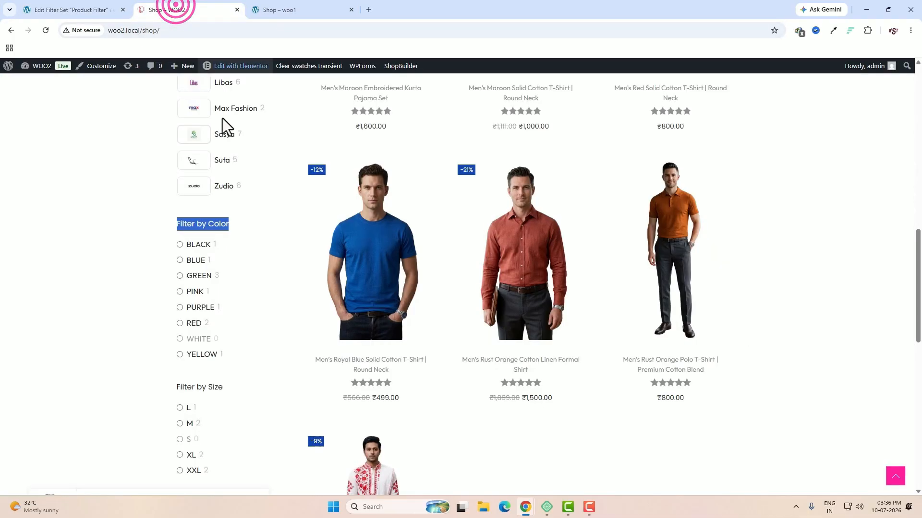
pyautogui.click(74, 9)
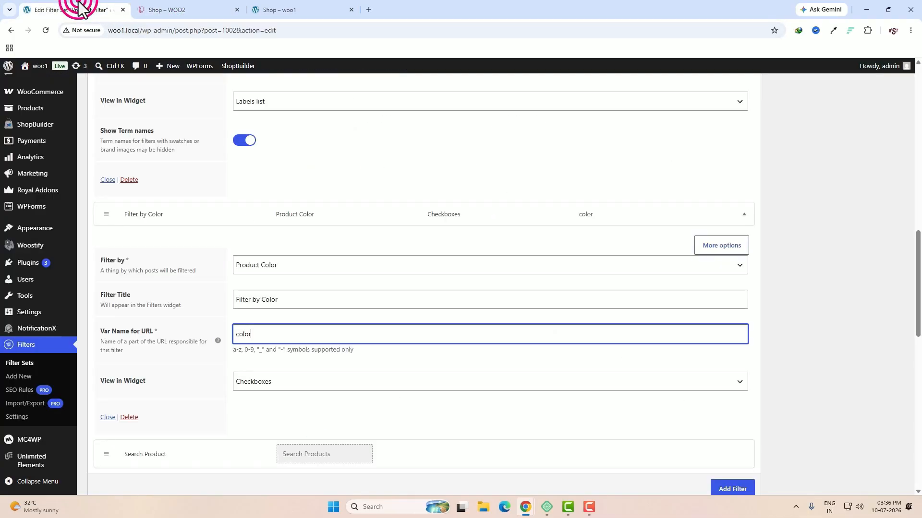
pyautogui.click(290, 384)
pyautogui.click(275, 412)
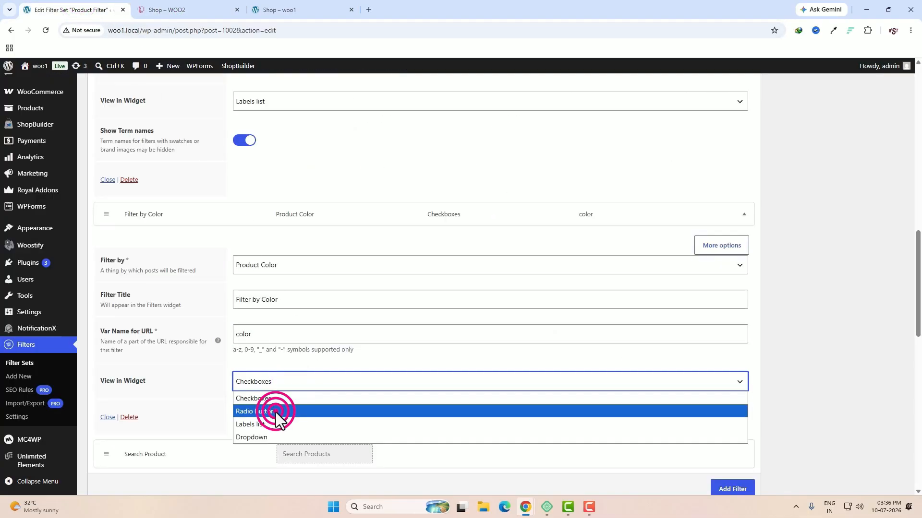
# - Add another filter to the set and copy the "Filter by Size" heading from the WOO2 shop page for it
pyautogui.scroll(-1, 676, 394)
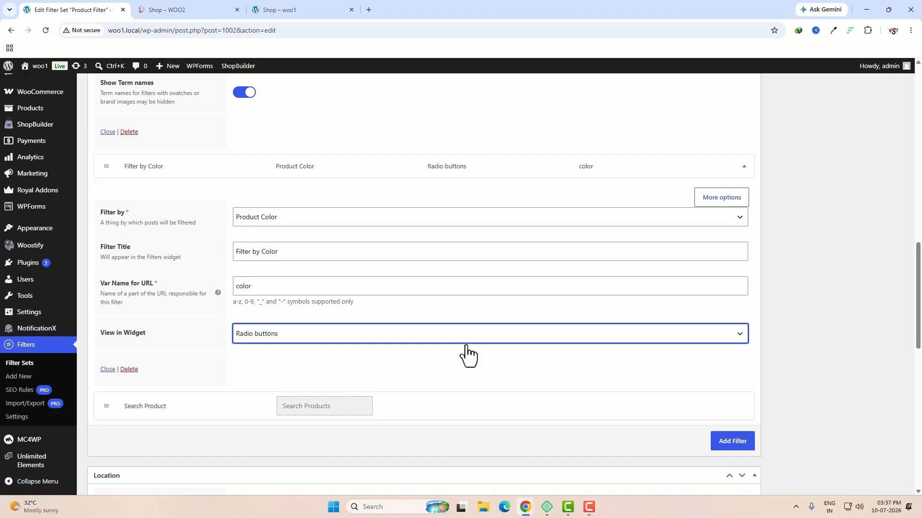
pyautogui.click(729, 442)
pyautogui.scroll(-3, 616, 420)
pyautogui.click(166, 9)
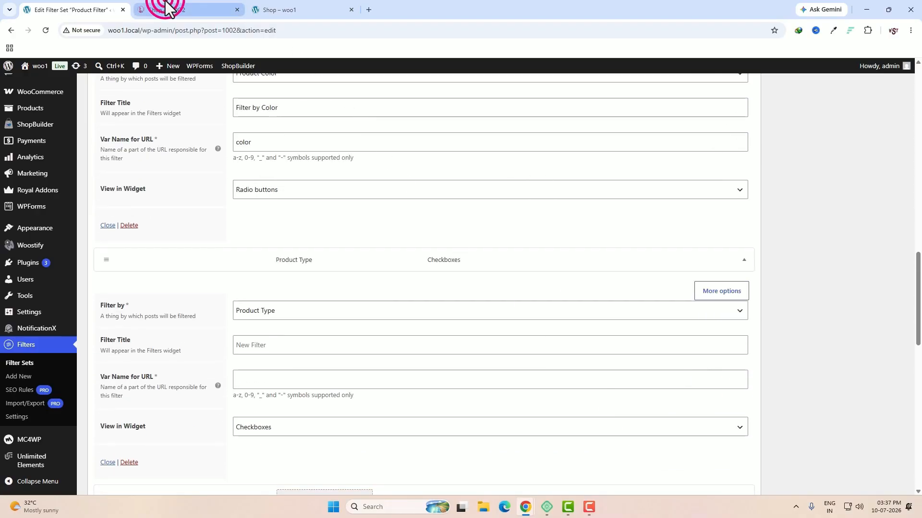
pyautogui.scroll(-2, 296, 324)
pyautogui.moveTo(230, 293); pyautogui.dragTo(174, 292)
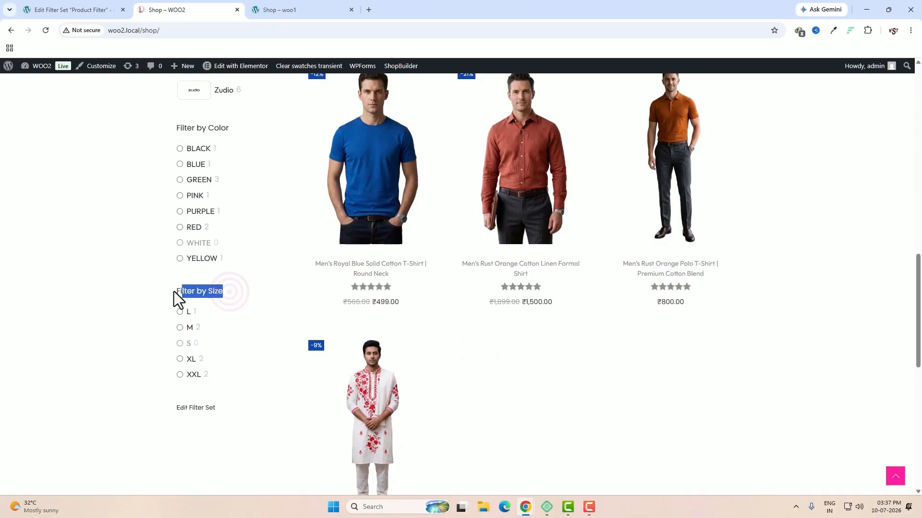
pyautogui.click(77, 10)
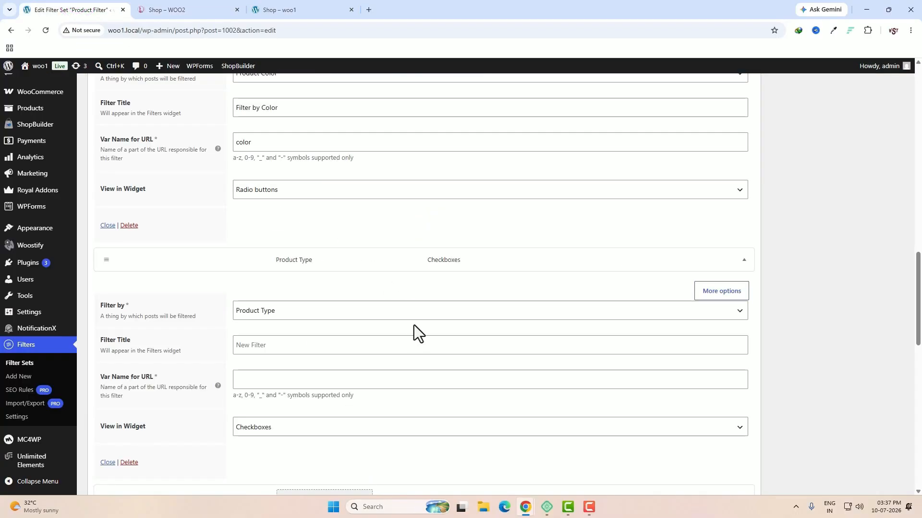
# - Make the new filter work by Product Size and title it "Filter by Size"
pyautogui.click(406, 310)
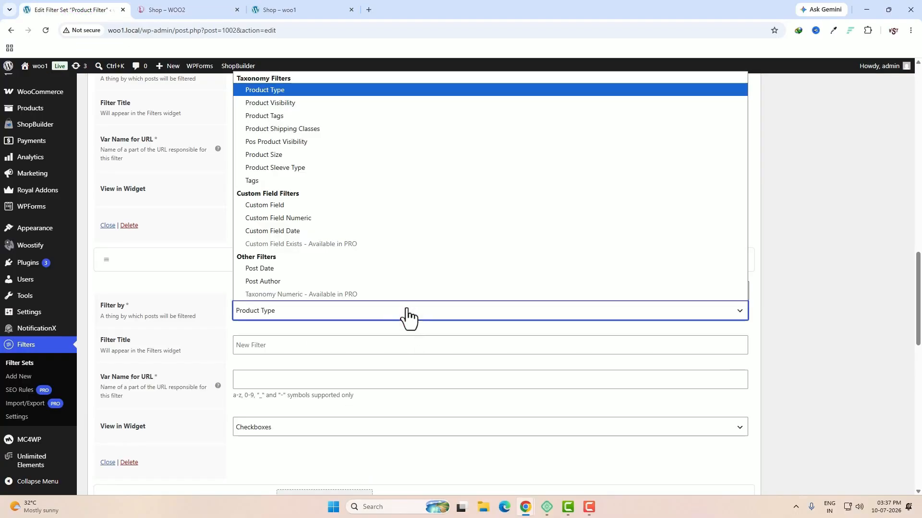
pyautogui.click(308, 154)
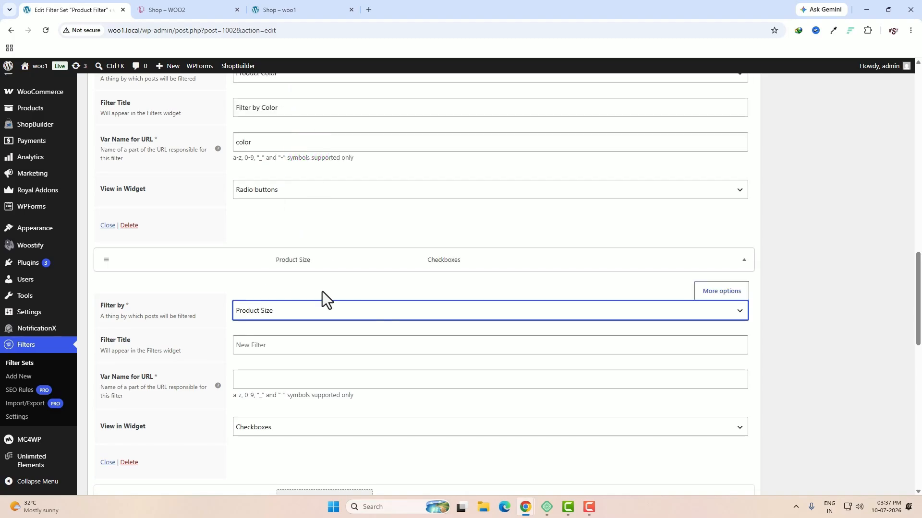
pyautogui.click(290, 343)
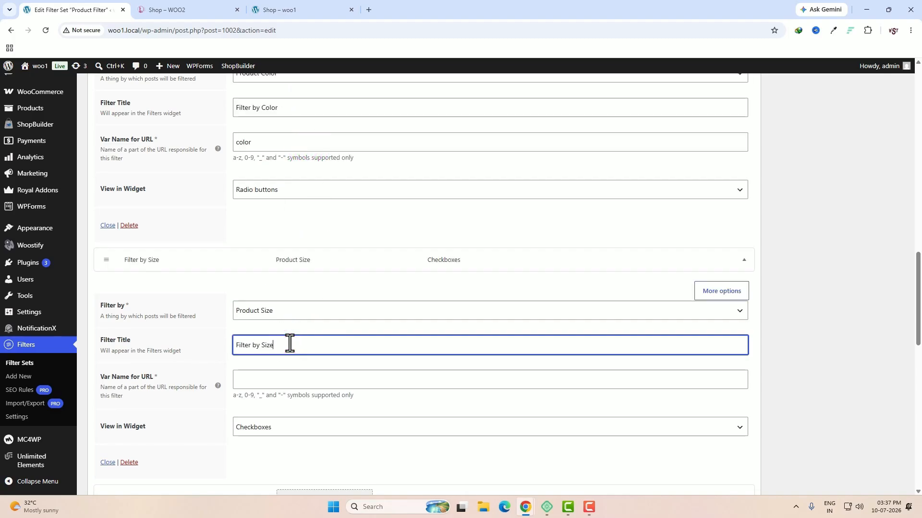
# - Set the size filter's URL variable name to "size" and show it as Radio buttons
pyautogui.click(261, 378)
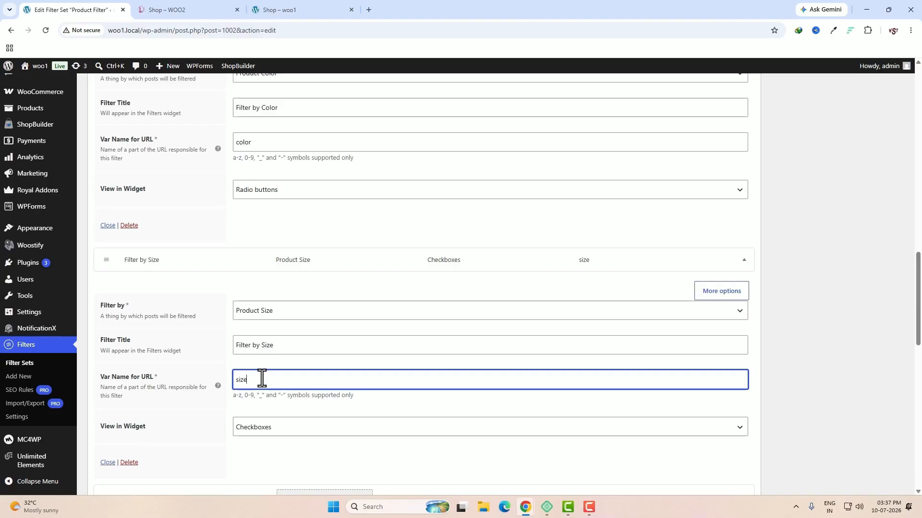
pyautogui.click(269, 431)
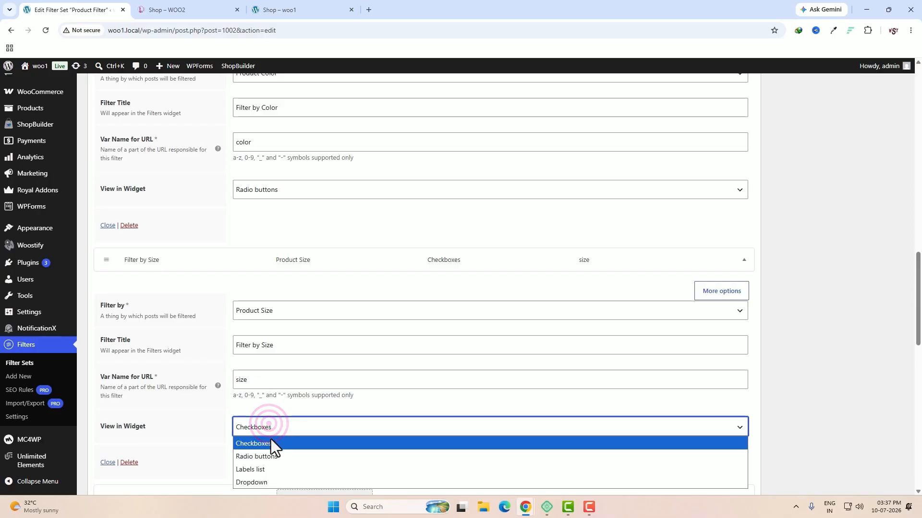
pyautogui.click(266, 458)
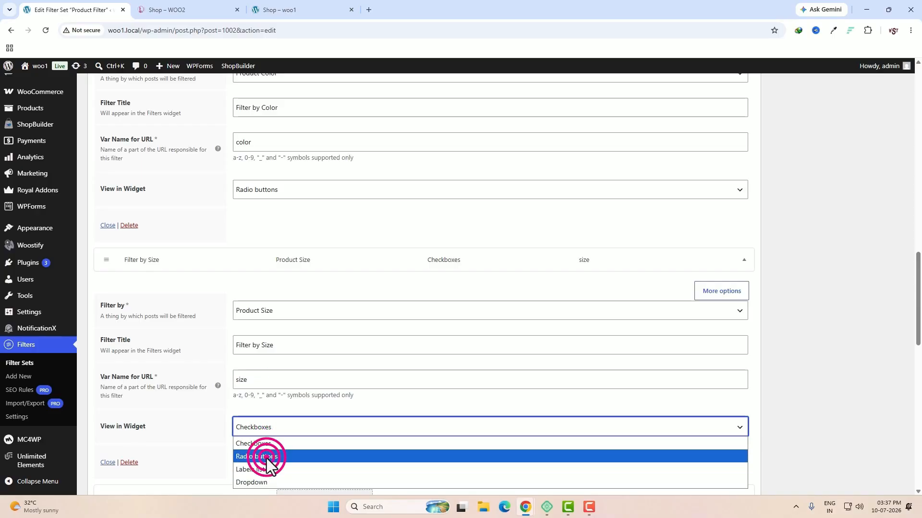
# - Move the Search Product field above Filter by Price at the start of the filter list and update the filter set
pyautogui.scroll(-2, 406, 407)
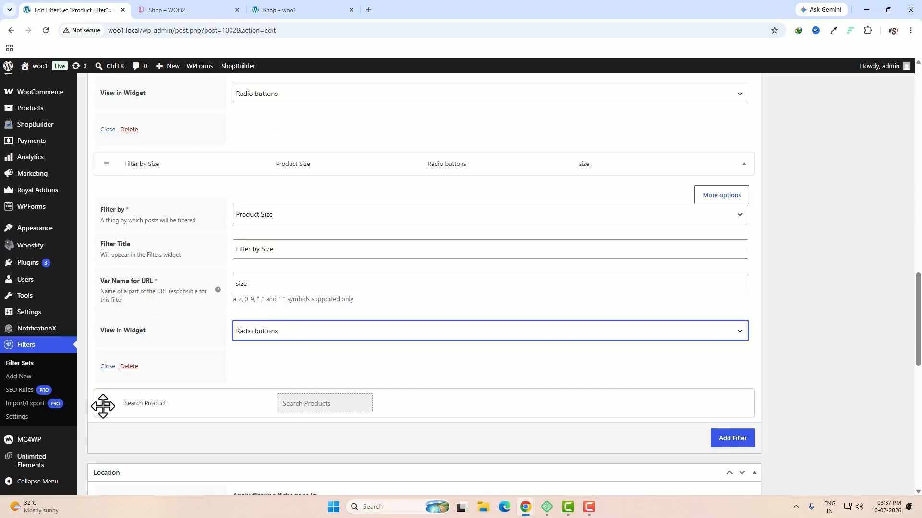
pyautogui.moveTo(103, 406); pyautogui.dragTo(119, 257)
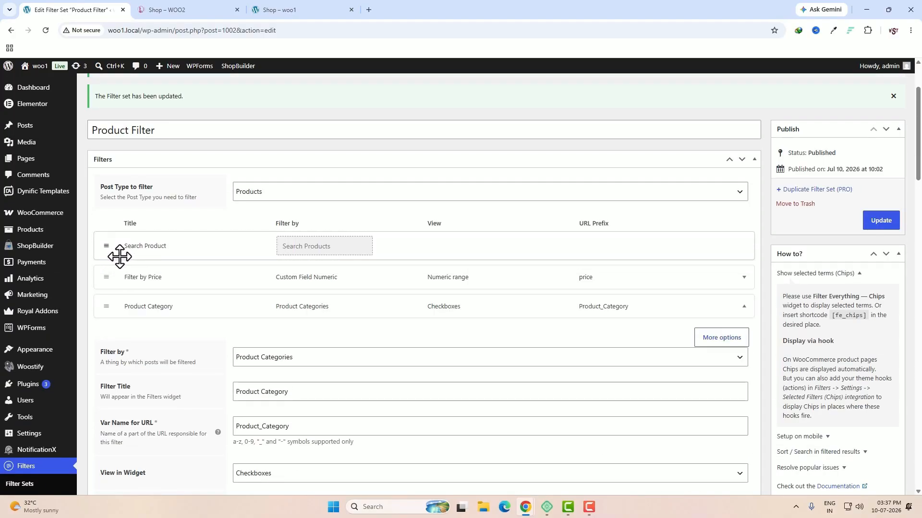
pyautogui.click(883, 225)
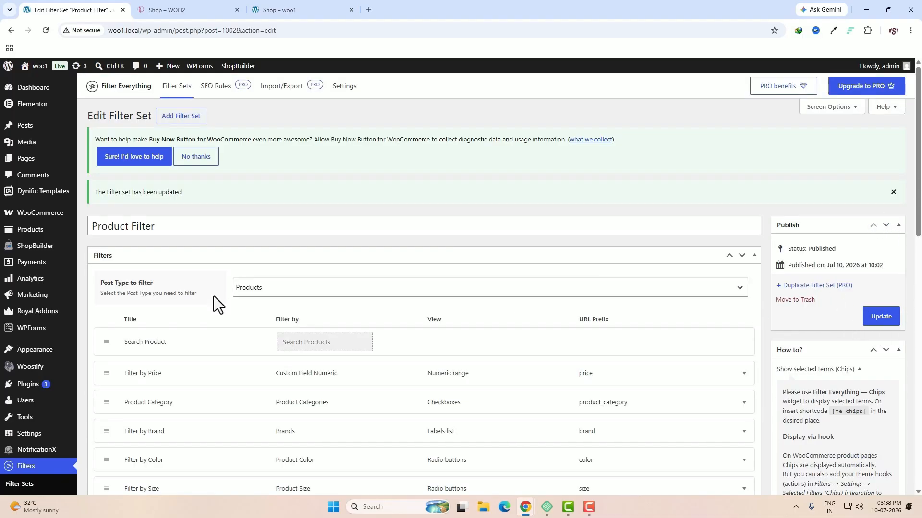
# - Open the woo1 site's widgets and add a Filter Everything — Filters widget to the Woocommerce Sidebar
pyautogui.moveTo(45, 354)
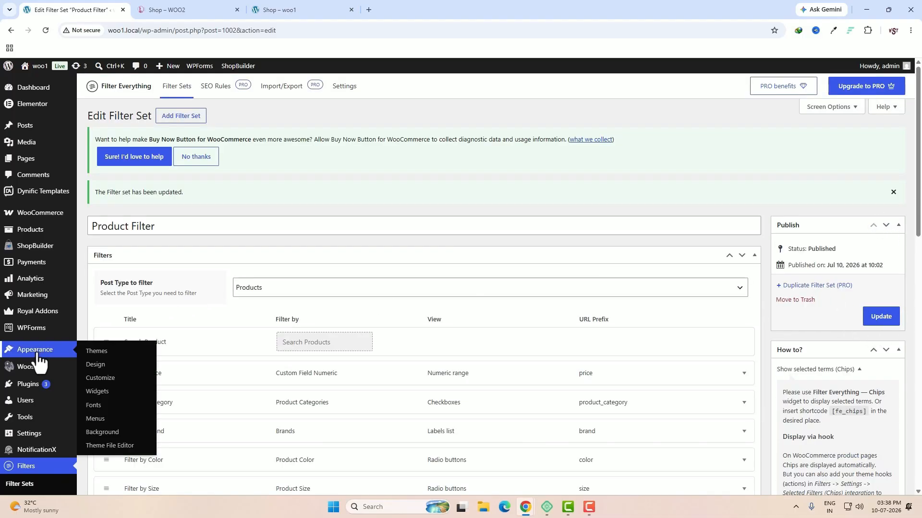
pyautogui.click(100, 394)
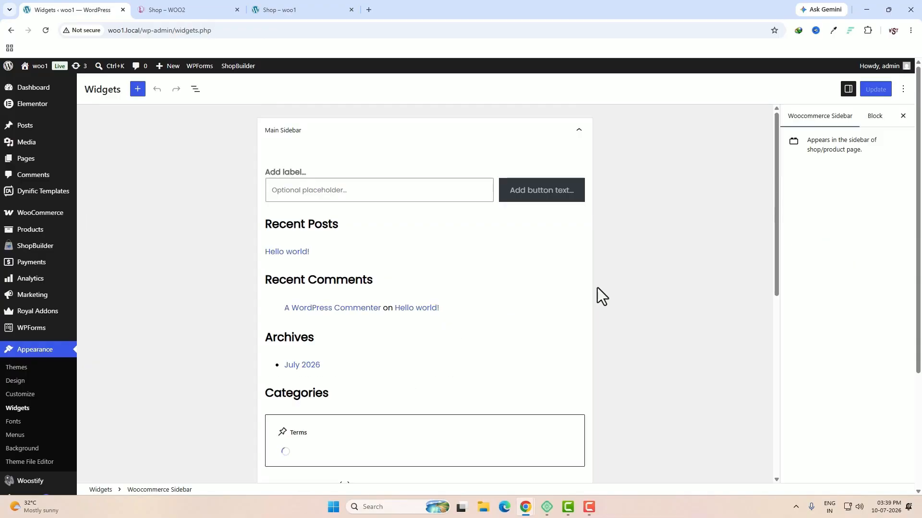
pyautogui.scroll(-8, 437, 287)
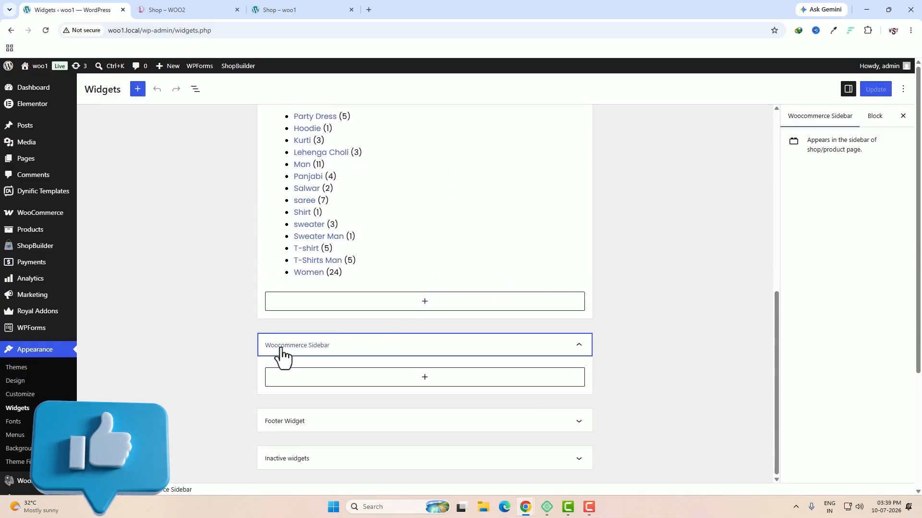
pyautogui.click(424, 379)
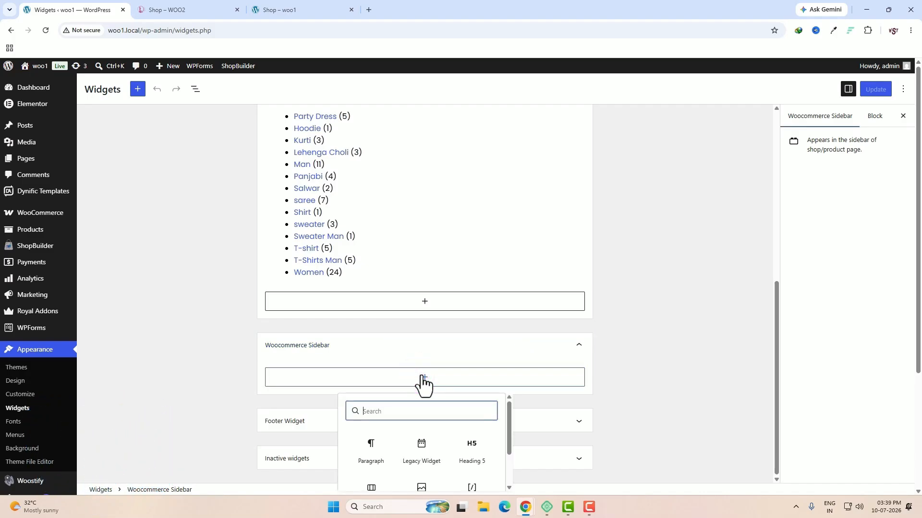
pyautogui.write('filter')
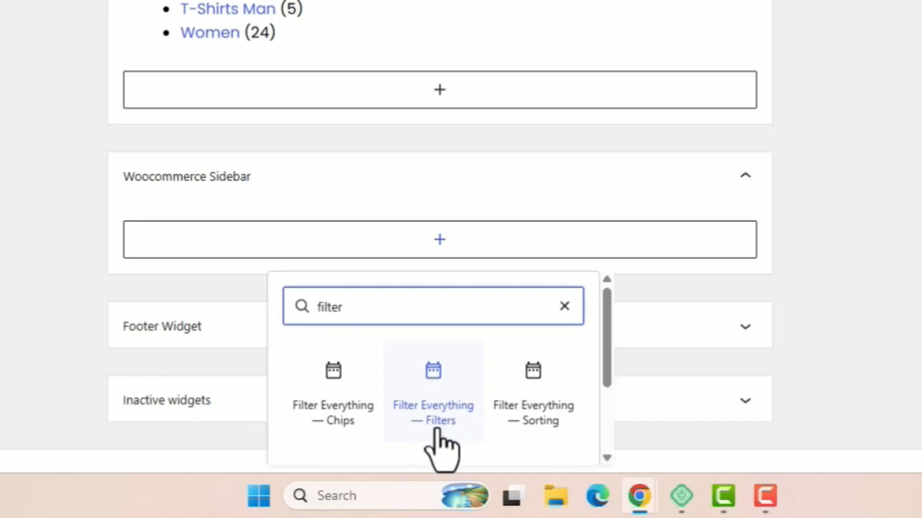
pyautogui.click(438, 412)
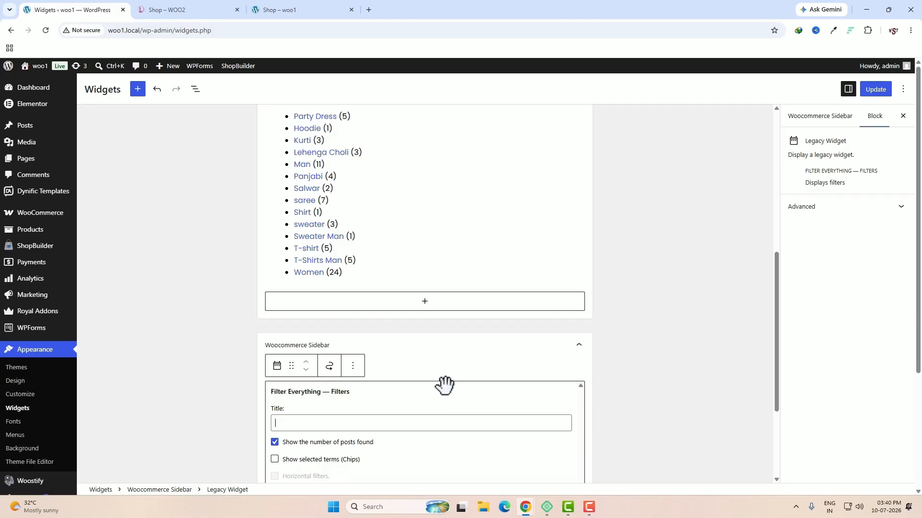
# - Save the filter widget with the title "Product filter" and check it on the woo1 shop page
pyautogui.click(379, 430)
pyautogui.write('Product filter')
pyautogui.scroll(-3, 379, 430)
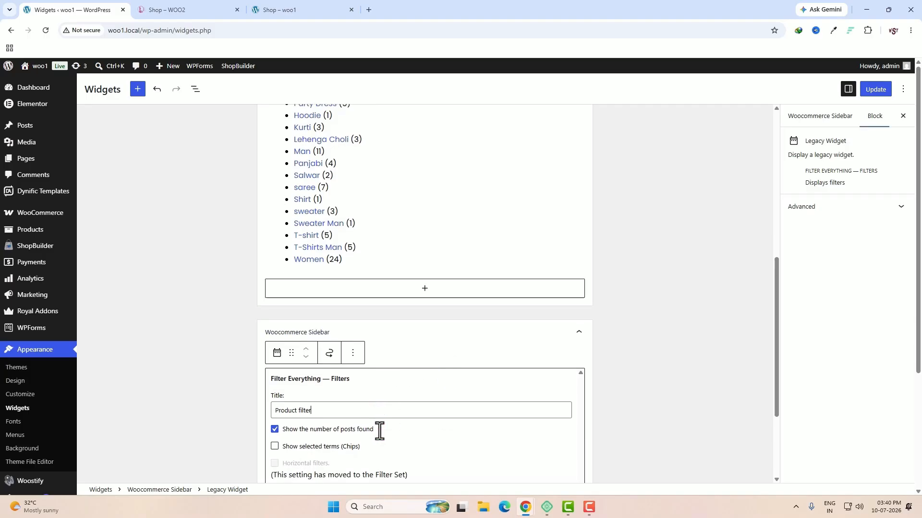
pyautogui.click(874, 91)
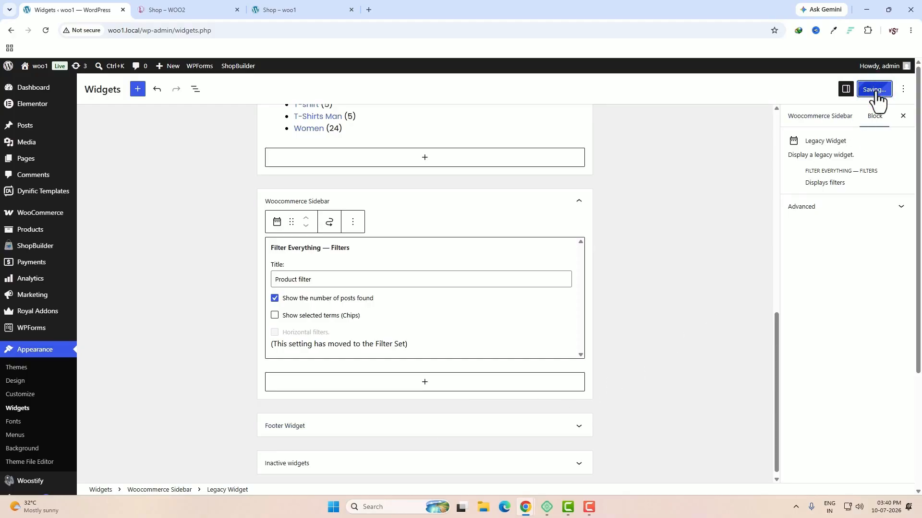
pyautogui.click(288, 10)
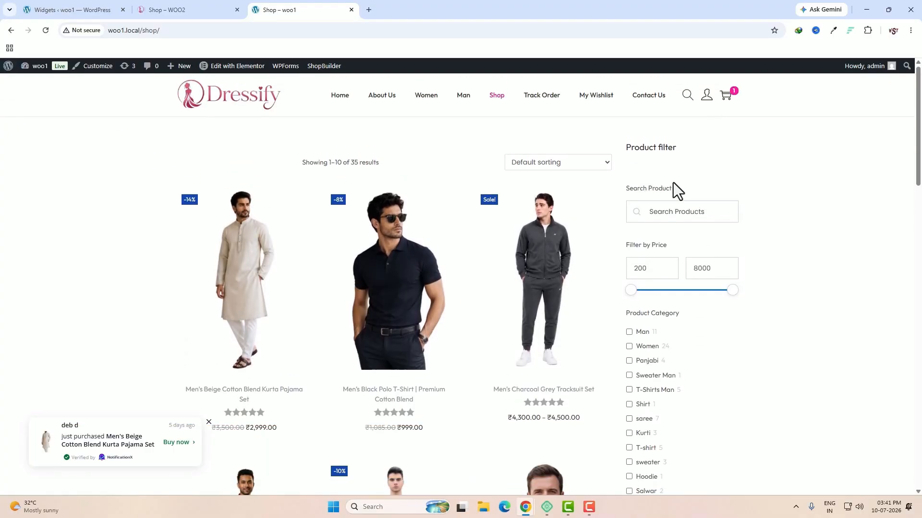
# - Examine the search, price, category, brand, color and size filters in the woo1 shop page's sidebar
pyautogui.click(664, 211)
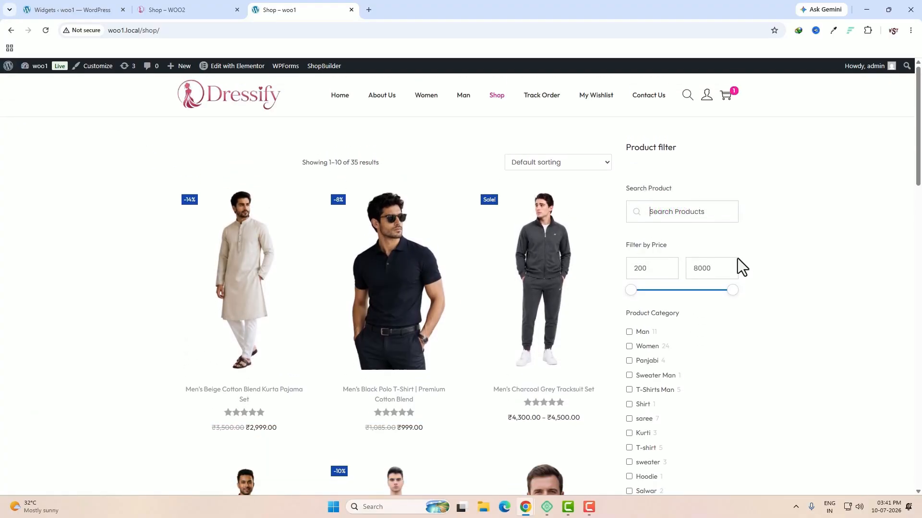
pyautogui.scroll(-2, 715, 298)
pyautogui.scroll(-5, 679, 300)
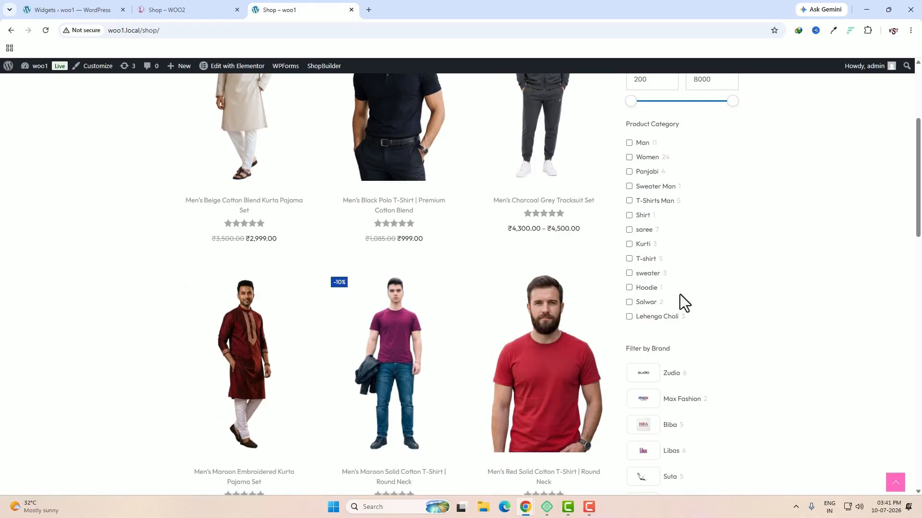
pyautogui.scroll(-3, 706, 276)
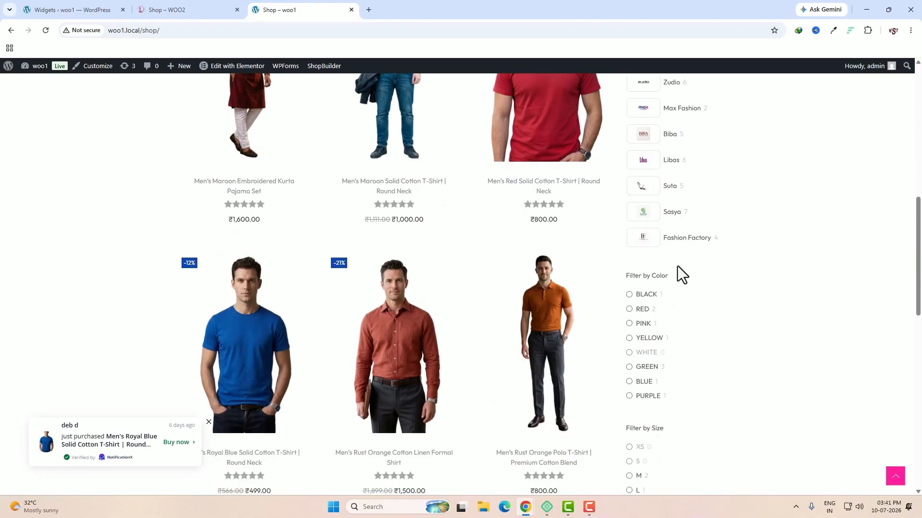
pyautogui.scroll(-3, 643, 276)
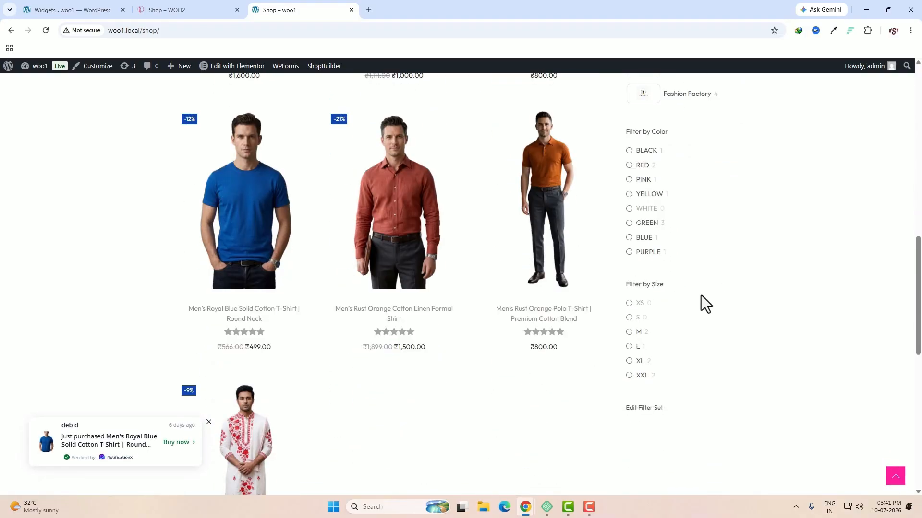
pyautogui.scroll(5, 701, 295)
pyautogui.scroll(5, 700, 295)
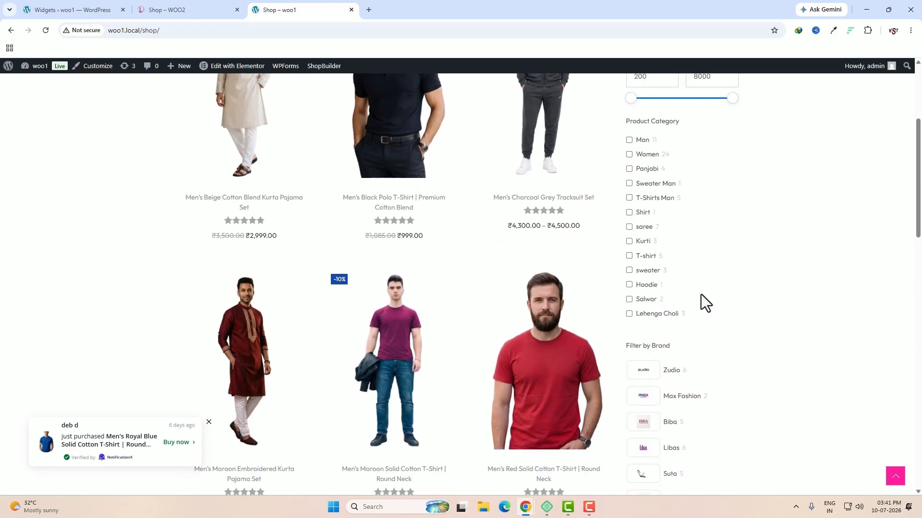
pyautogui.scroll(1, 701, 295)
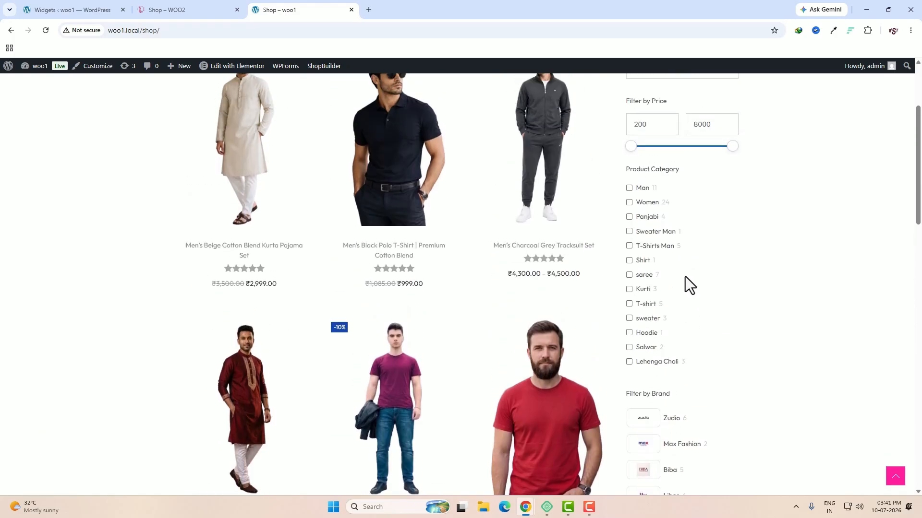
# - Filter the shop products by the Women category, dismiss the discount popup and look through the filtered results
pyautogui.click(632, 203)
pyautogui.click(613, 186)
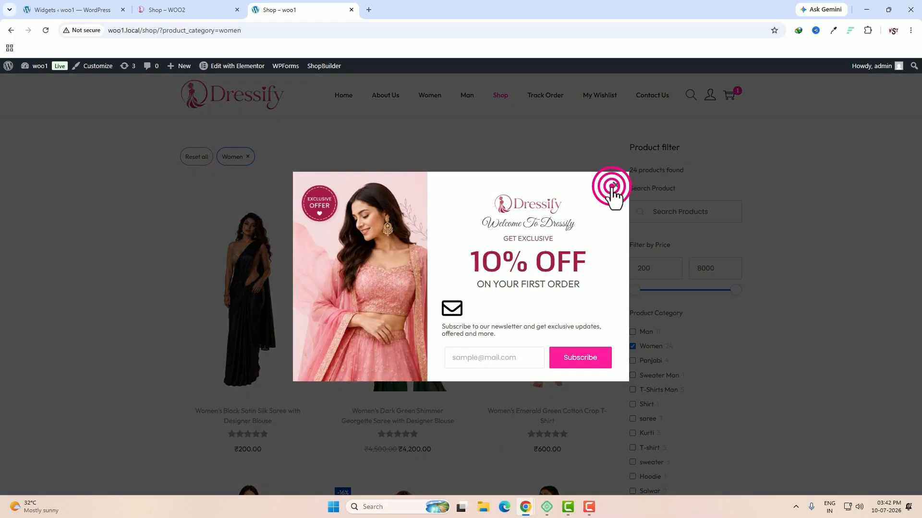
pyautogui.scroll(-10, 565, 261)
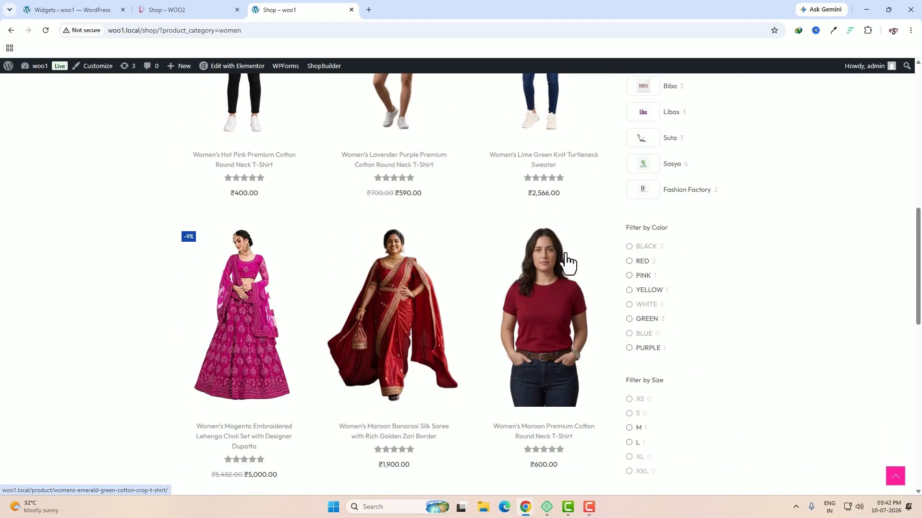
pyautogui.scroll(-6, 565, 261)
pyautogui.scroll(17, 565, 261)
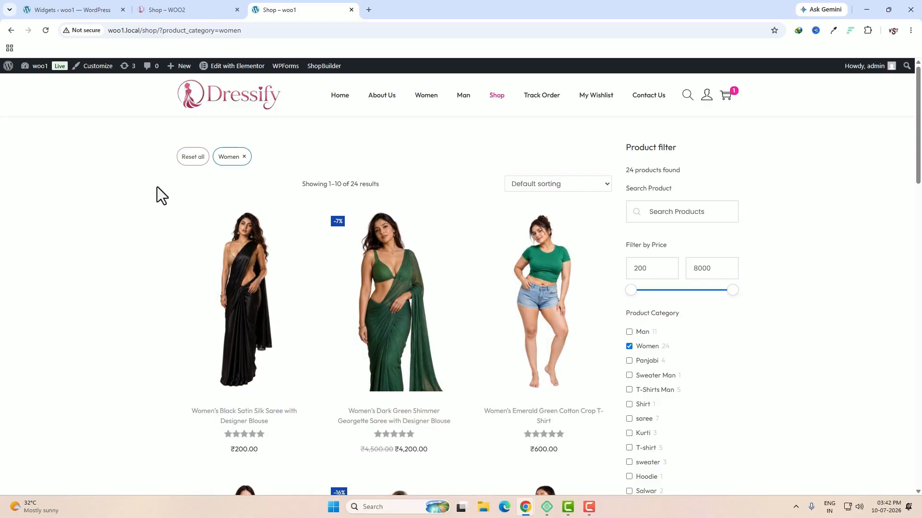
# - Open the woo1 theme customizer's sidebar layout settings and set the default layout to Left sidebar
pyautogui.click(96, 65)
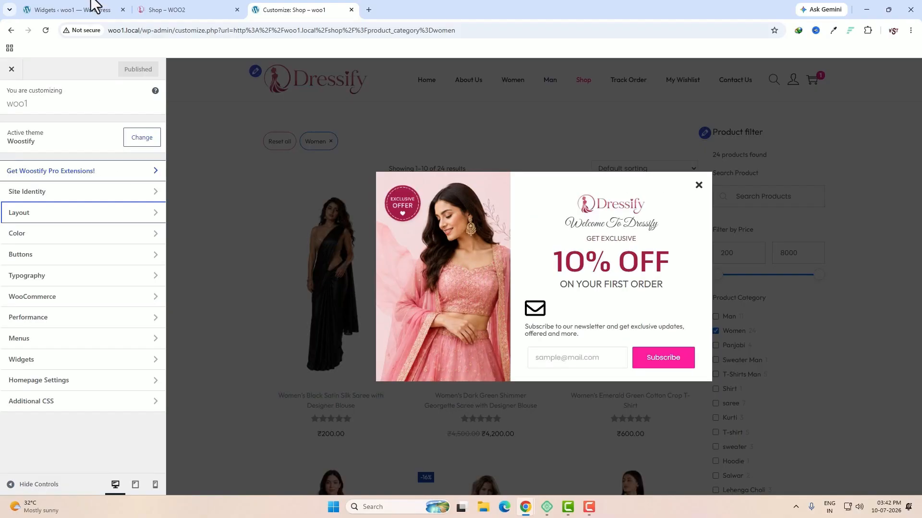
pyautogui.click(77, 216)
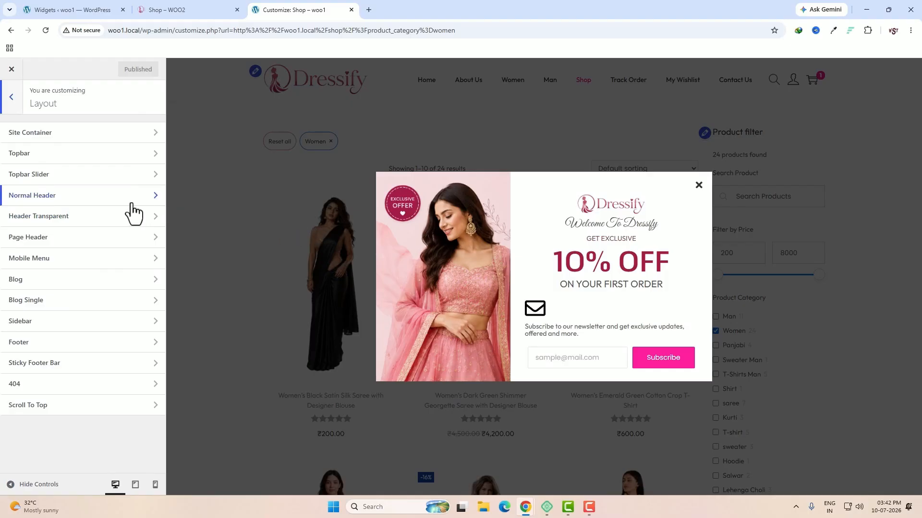
pyautogui.click(54, 321)
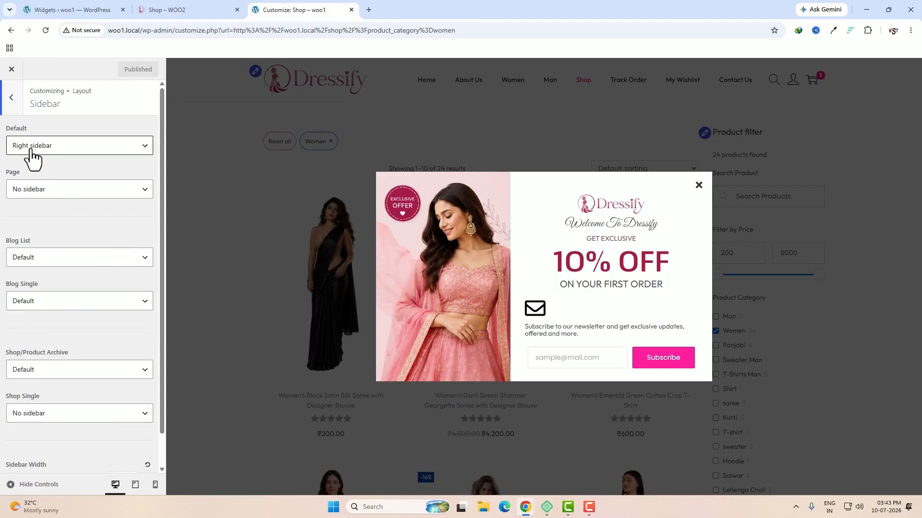
pyautogui.click(144, 150)
pyautogui.click(112, 176)
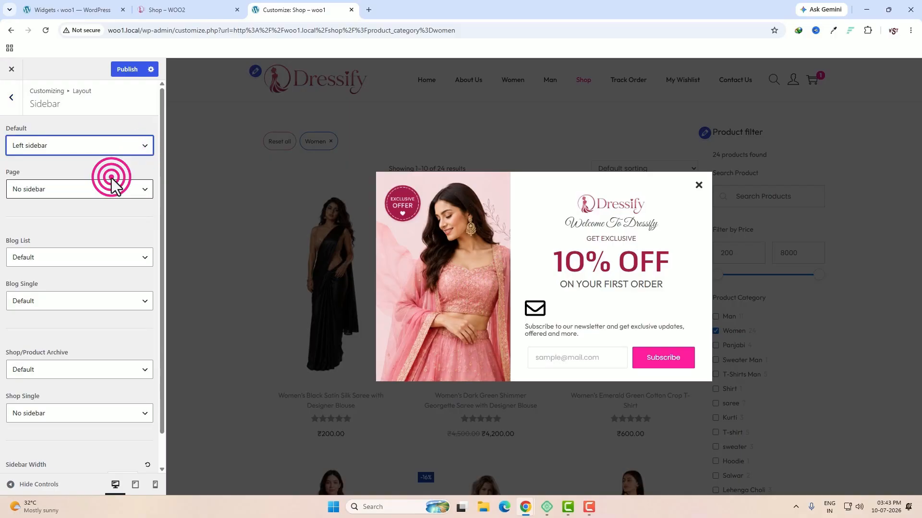
# - Check the product filter's new placement in the customizer preview and publish the layout change
pyautogui.scroll(-7, 501, 321)
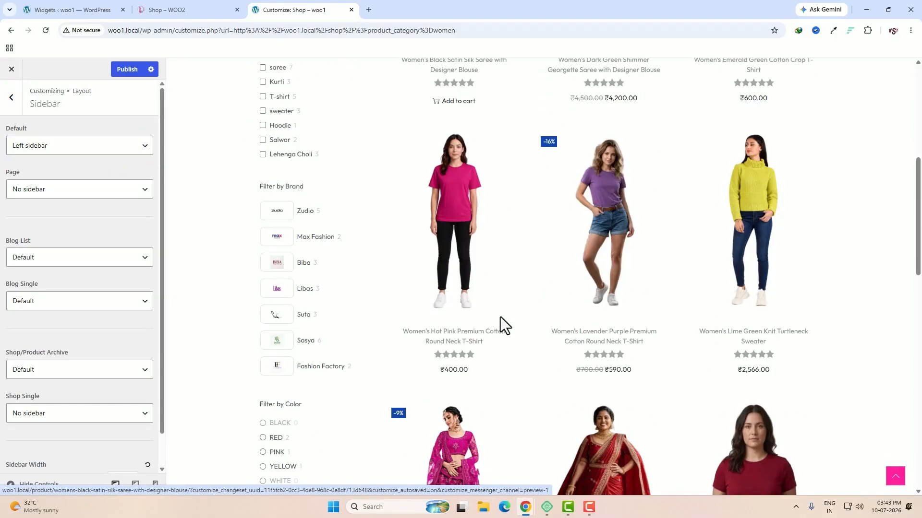
pyautogui.scroll(-6, 500, 318)
pyautogui.scroll(12, 500, 318)
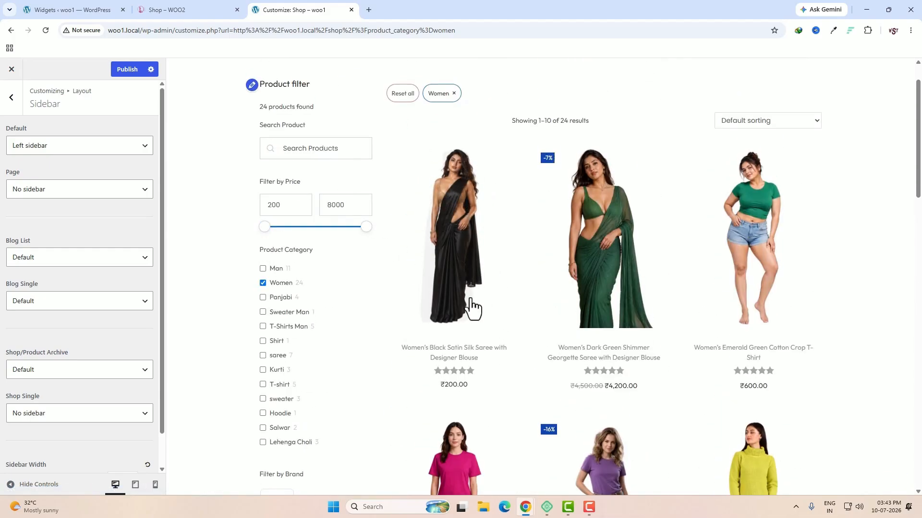
pyautogui.scroll(1, 471, 299)
pyautogui.click(125, 70)
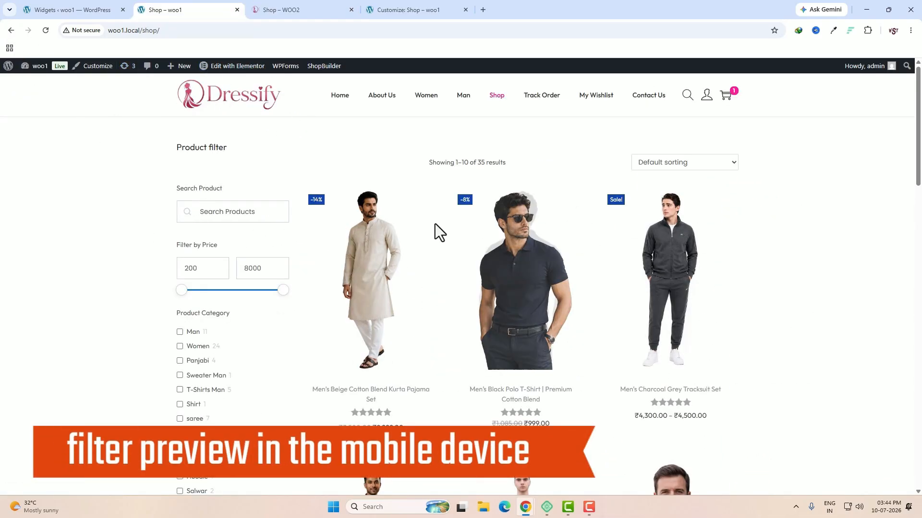
# - Preview the woo1 shop page as an iPhone 12 Pro-style mobile device and look through its filter drawer, closing it when done
pyautogui.rightClick(748, 142)
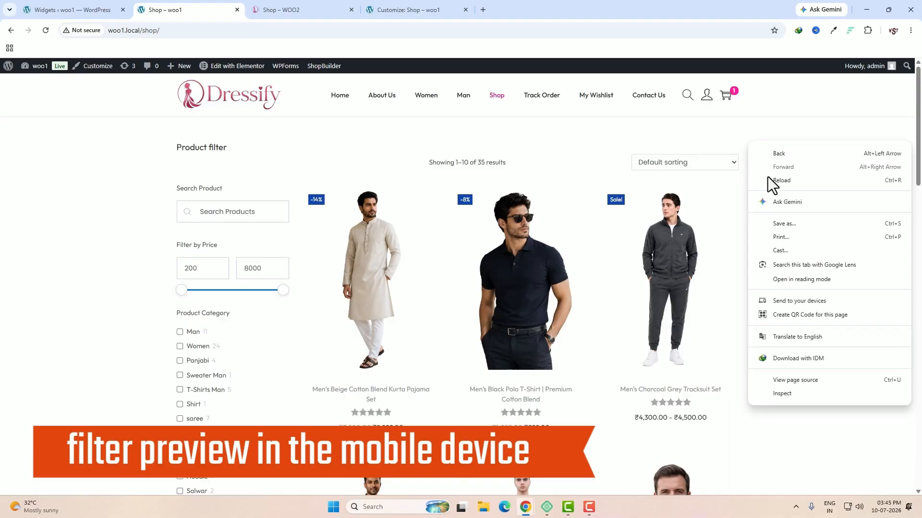
pyautogui.click(782, 393)
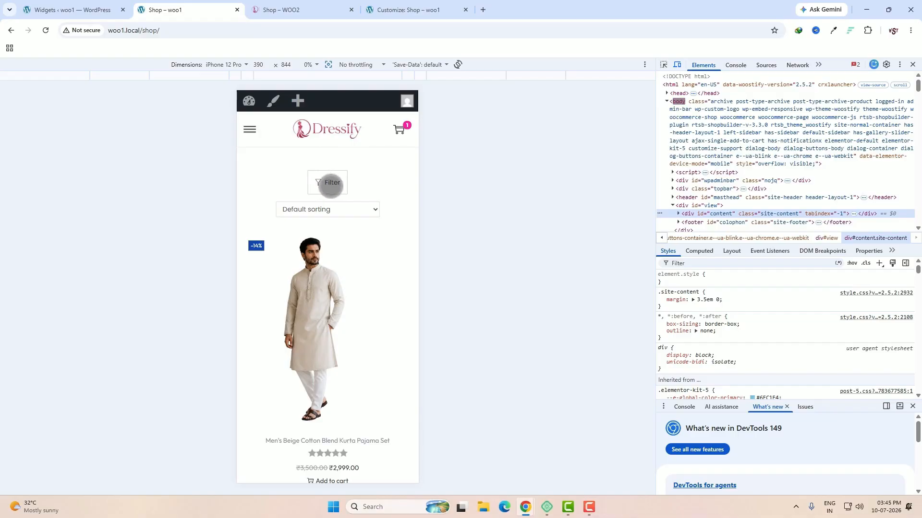
pyautogui.click(333, 184)
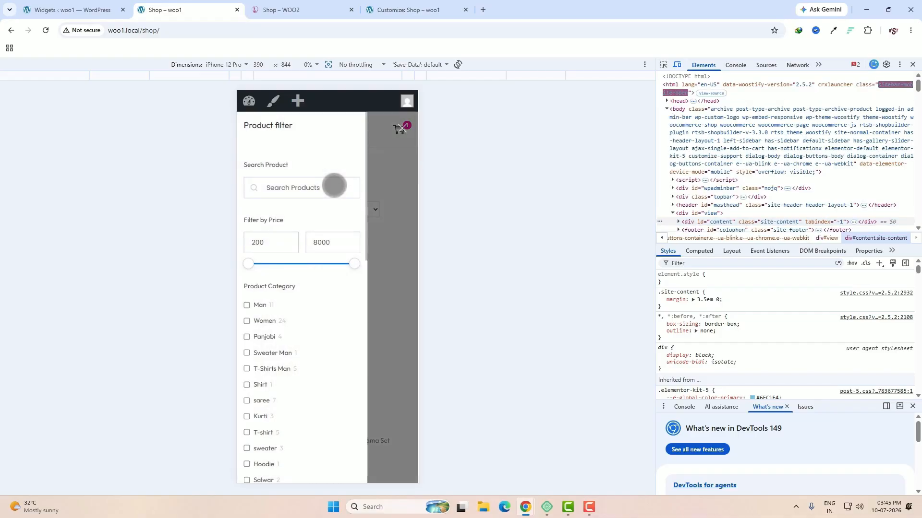
pyautogui.scroll(-4, 313, 261)
pyautogui.scroll(-7, 313, 291)
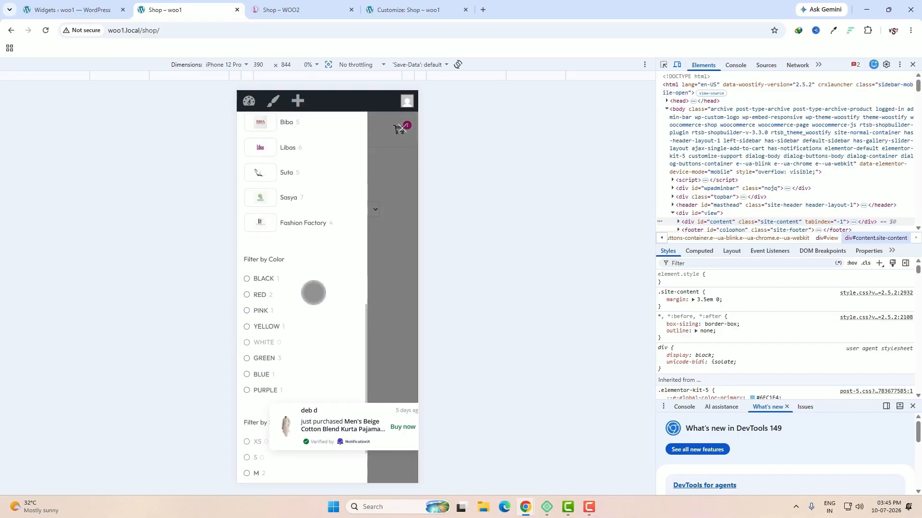
pyautogui.scroll(5, 313, 292)
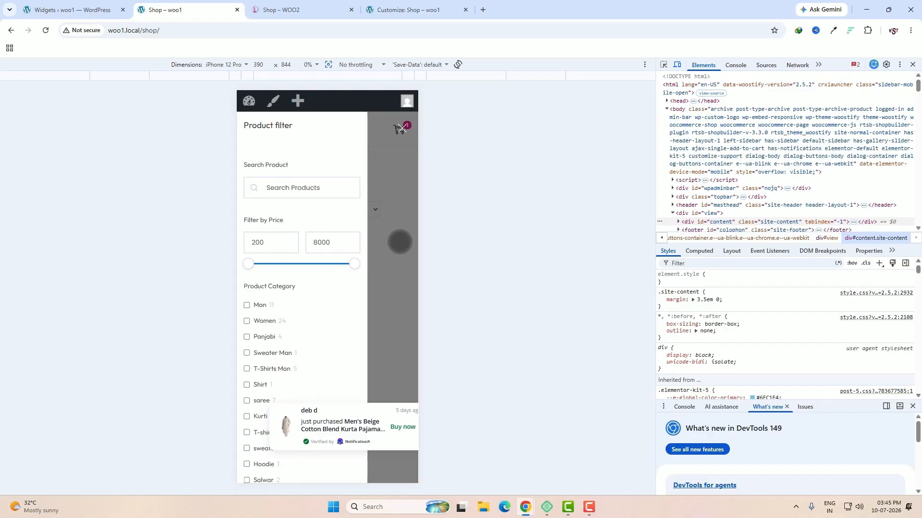
pyautogui.click(400, 241)
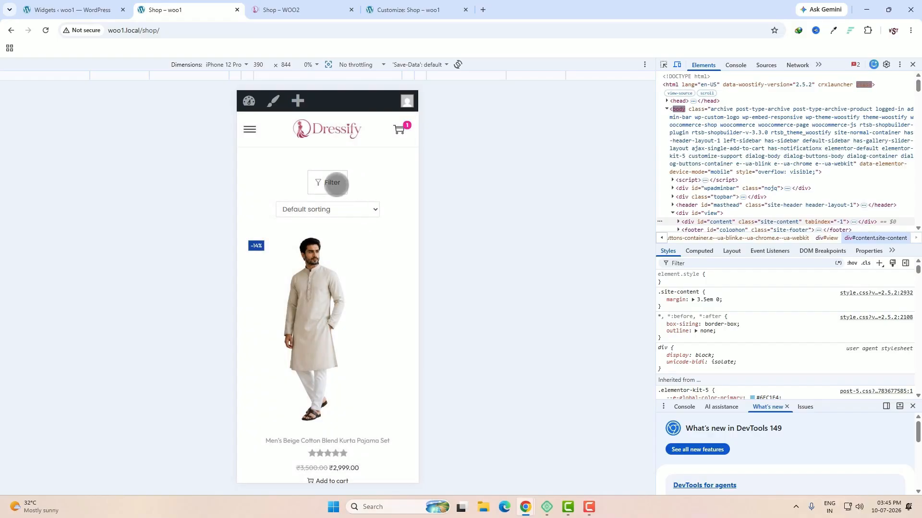
pyautogui.click(334, 182)
pyautogui.click(401, 128)
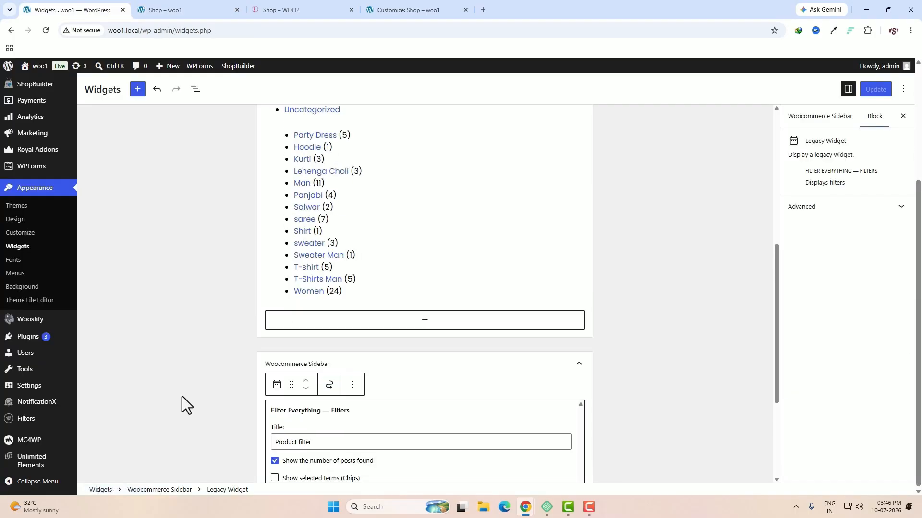
# - In the Filter Everything settings, set the filters widget on mobile to Collapsed and expanded and save the changes
pyautogui.scroll(1, 182, 396)
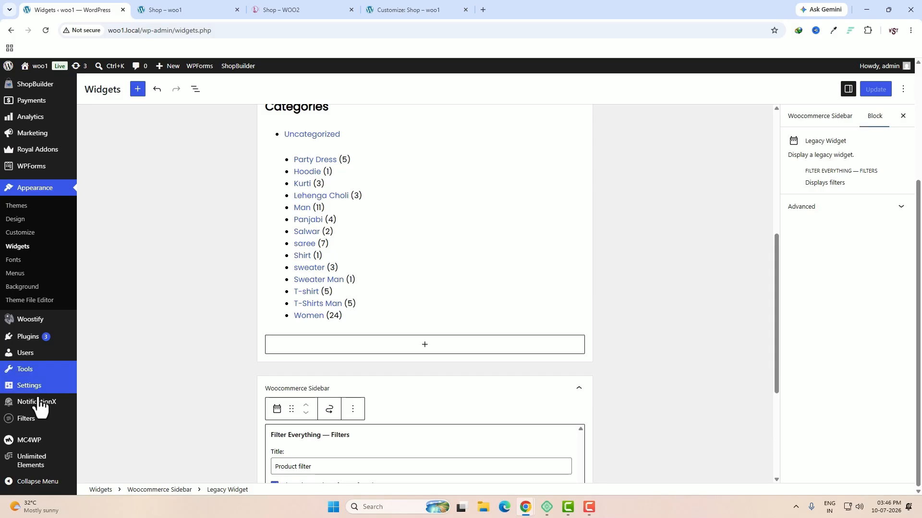
pyautogui.moveTo(28, 426)
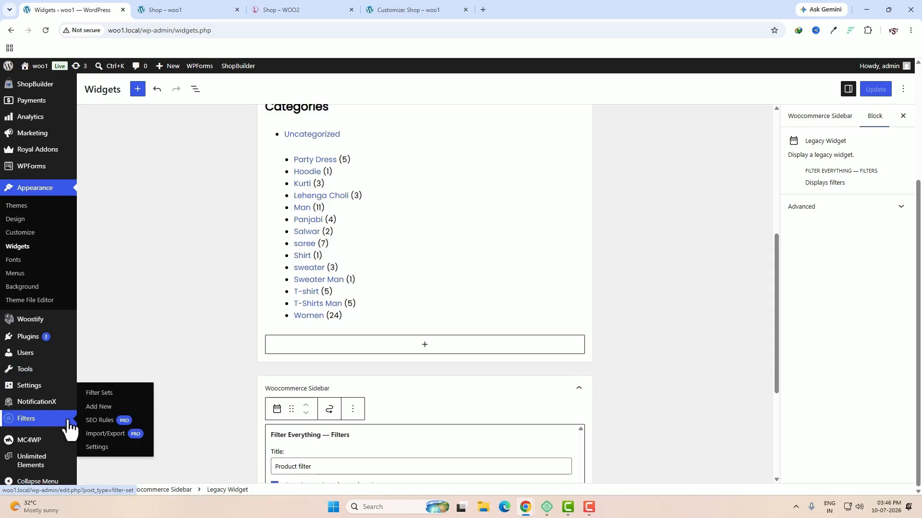
pyautogui.click(103, 450)
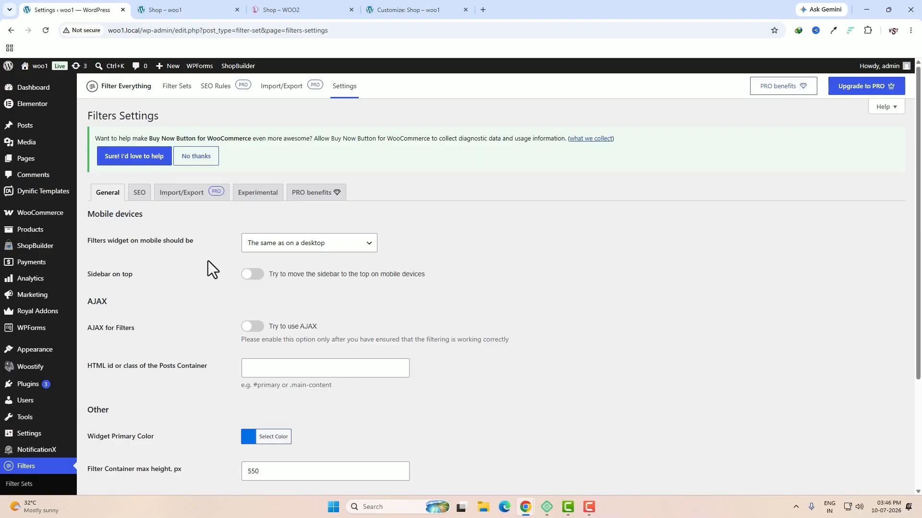
pyautogui.click(264, 243)
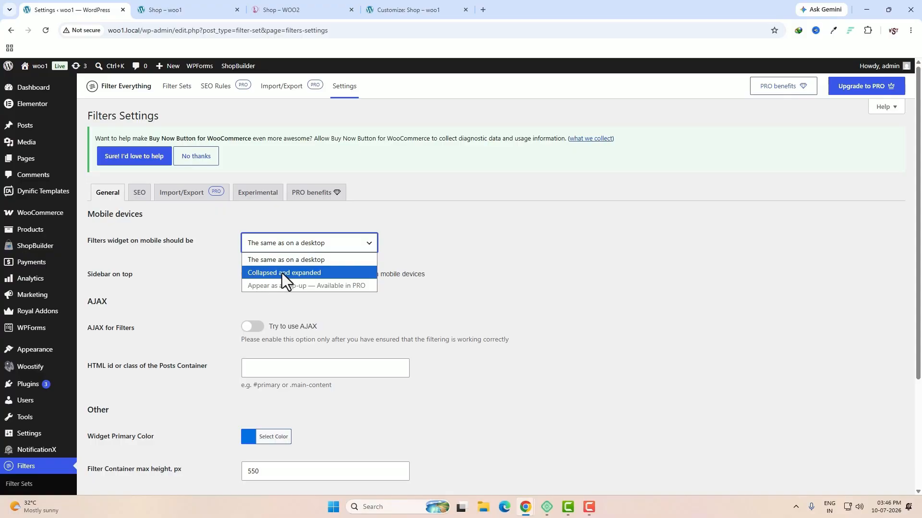
pyautogui.click(321, 275)
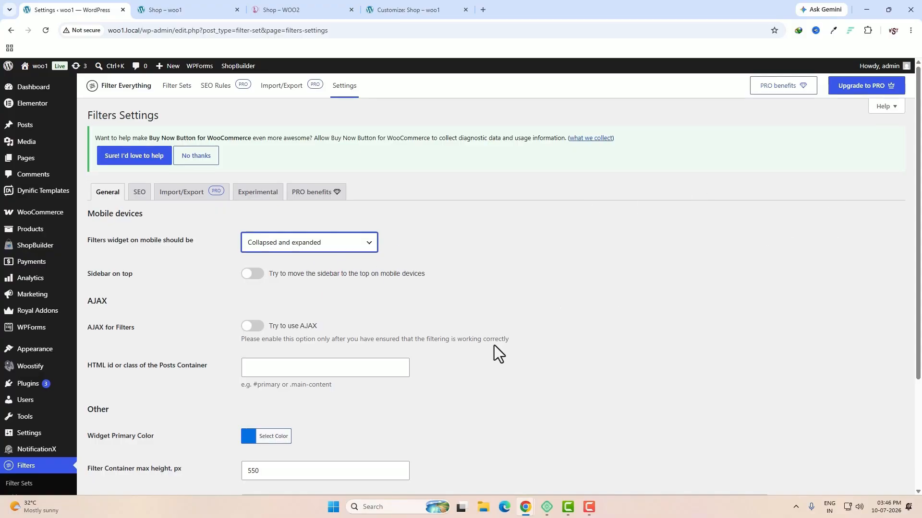
pyautogui.scroll(-3, 332, 382)
pyautogui.click(130, 444)
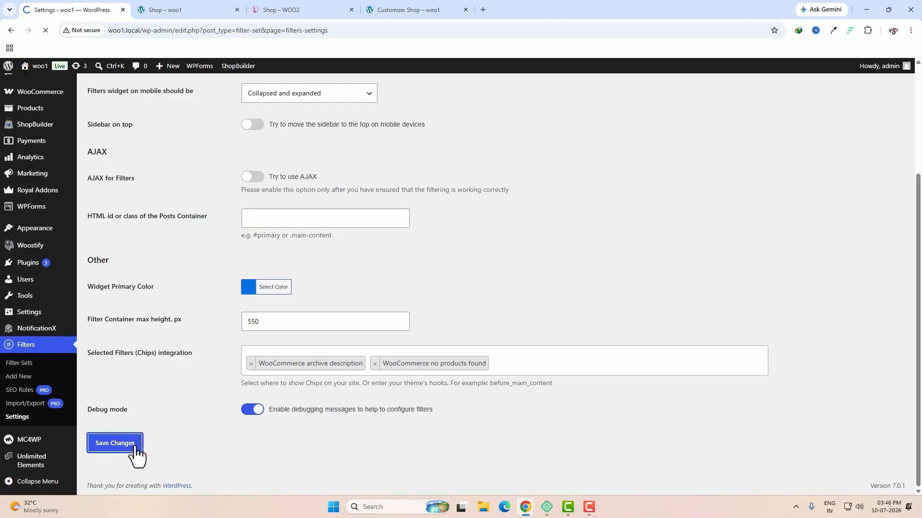
# - Reload the shop page's mobile preview and expand the Filters widget inside the filter drawer to check it
pyautogui.click(199, 8)
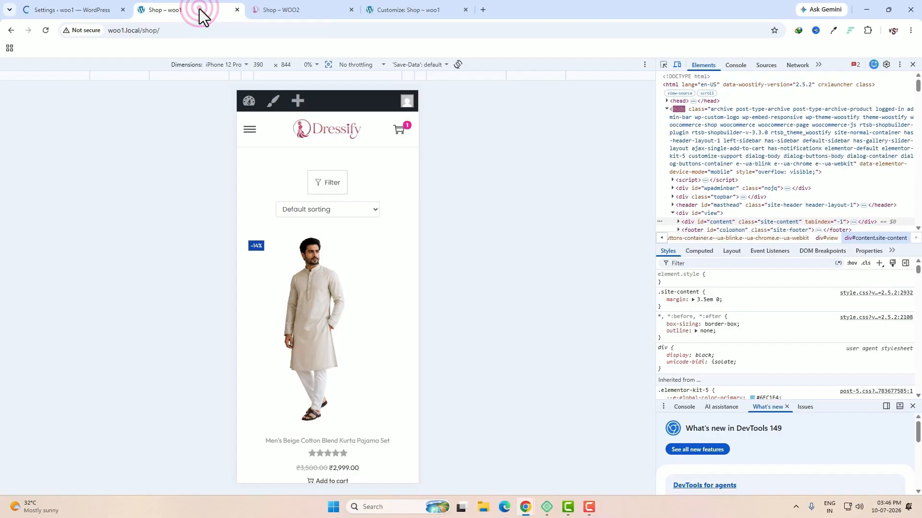
pyautogui.click(46, 32)
pyautogui.click(402, 205)
pyautogui.click(321, 182)
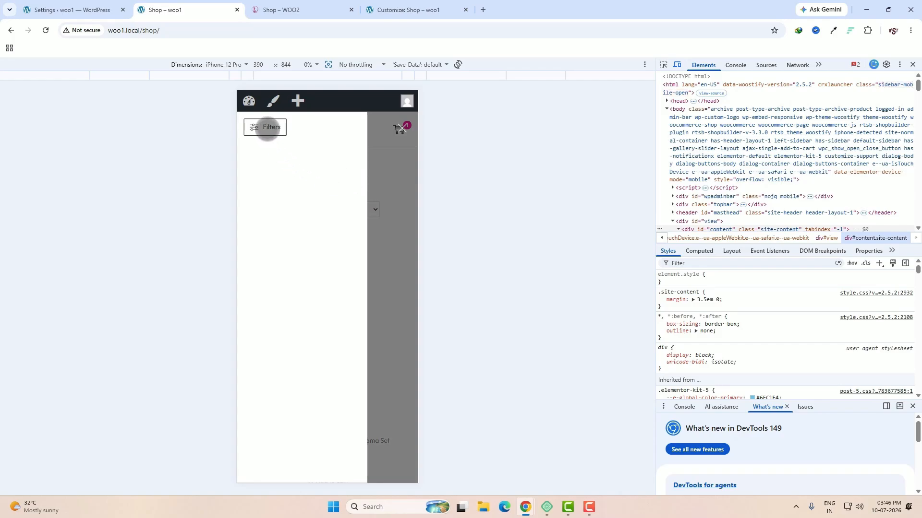
pyautogui.click(265, 128)
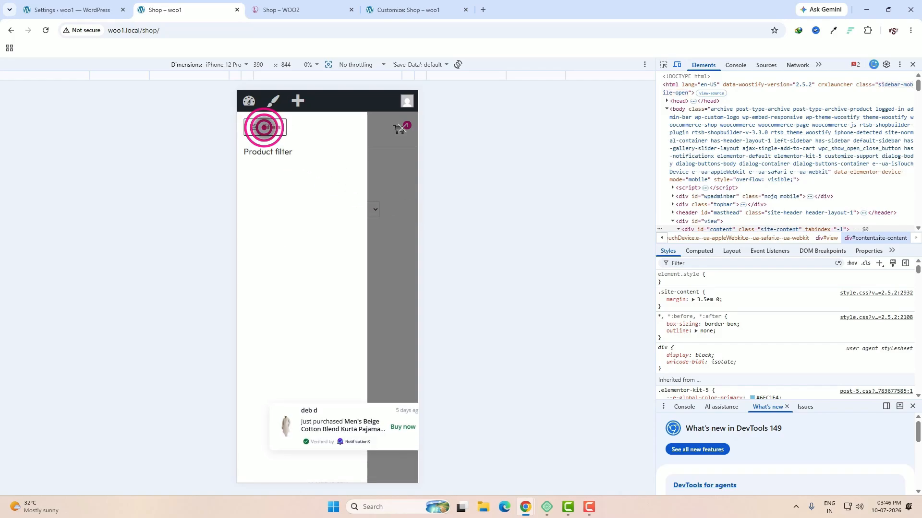
pyautogui.scroll(-5, 308, 283)
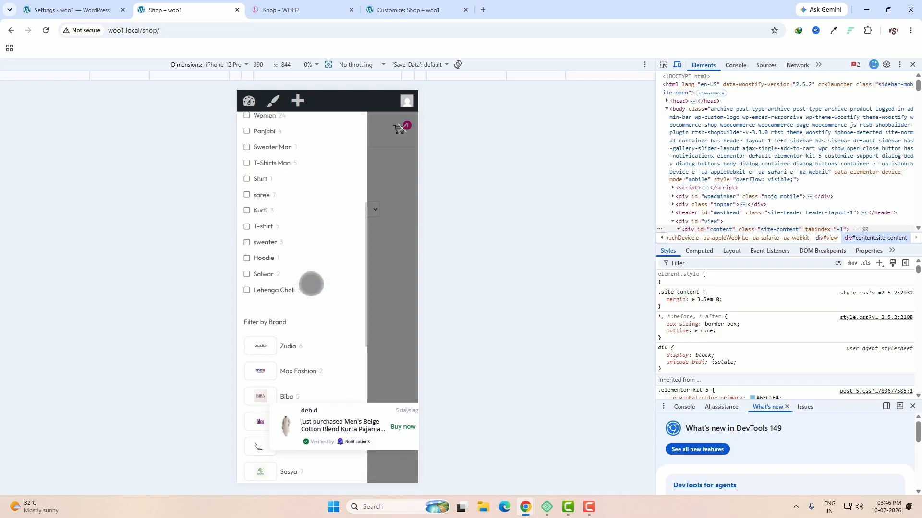
pyautogui.scroll(5, 305, 359)
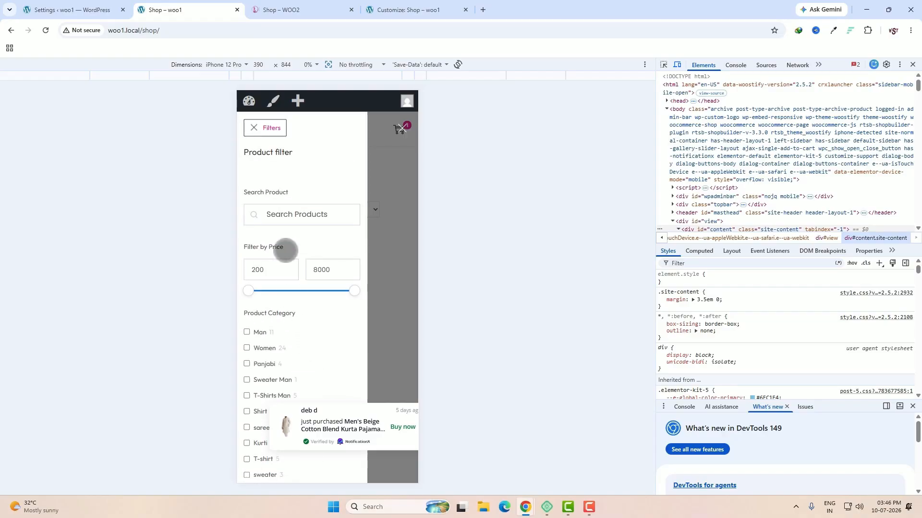
# - Set the filters widget on mobile to The same as on a desktop and check the shop page's mobile preview
pyautogui.click(72, 10)
pyautogui.click(323, 269)
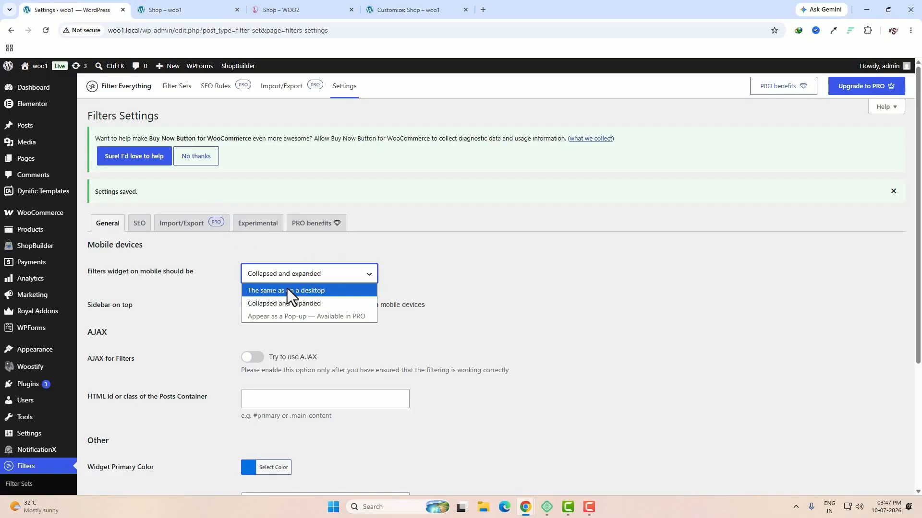
pyautogui.click(307, 288)
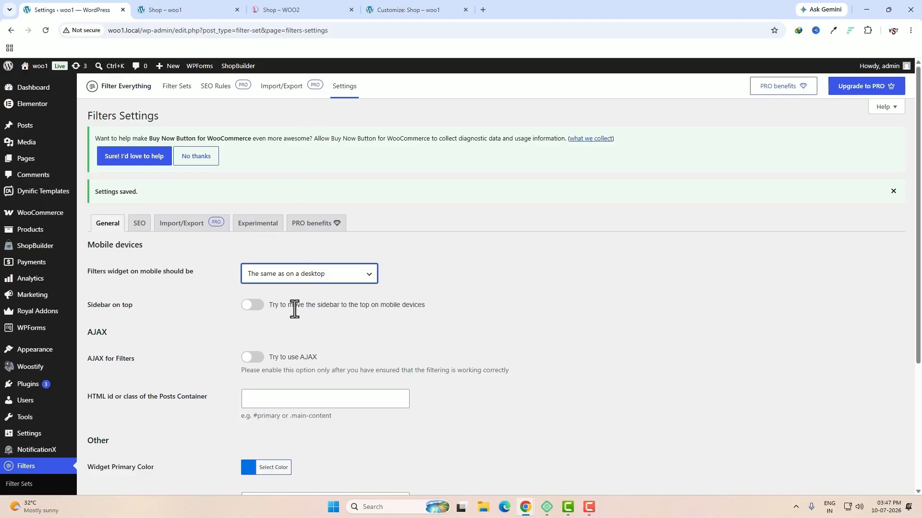
pyautogui.hotkey('ctrl', 'Tab')
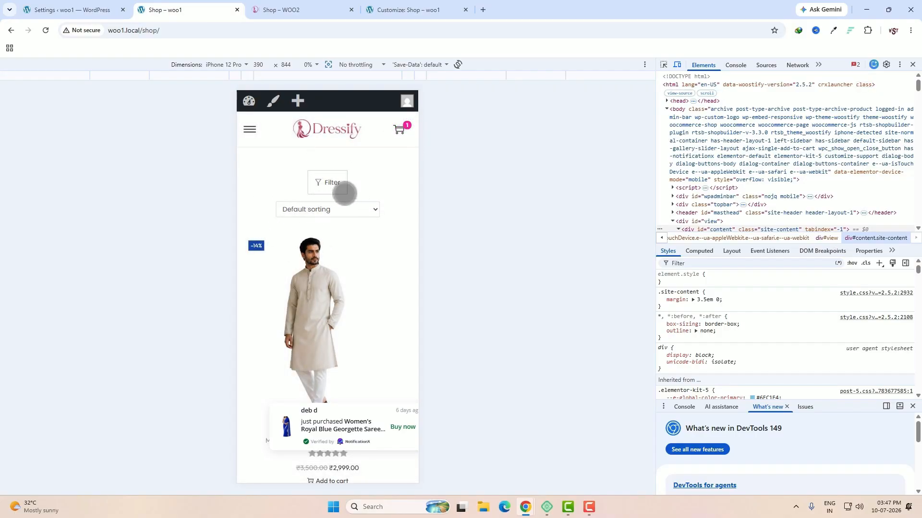
# - Enable AJAX for filters, set the widget primary color to pink #ff05bc and save the Filter Everything settings
pyautogui.click(76, 9)
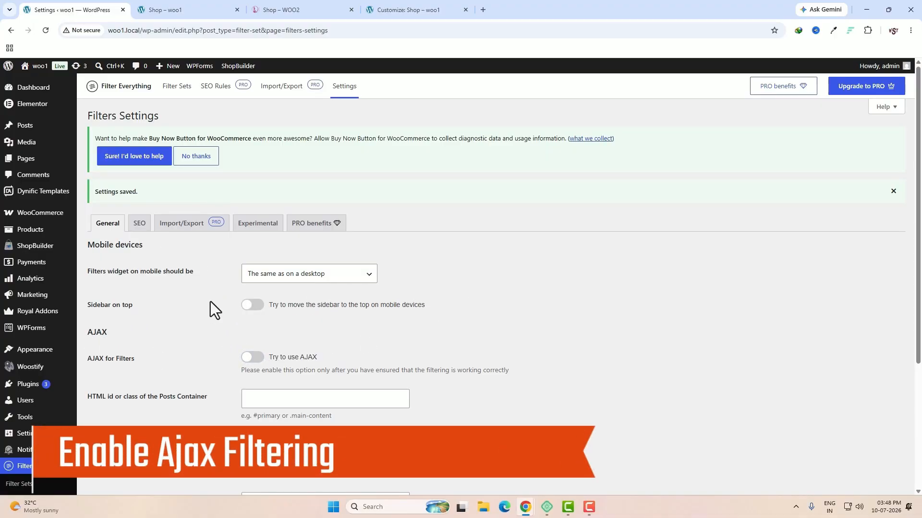
pyautogui.click(249, 357)
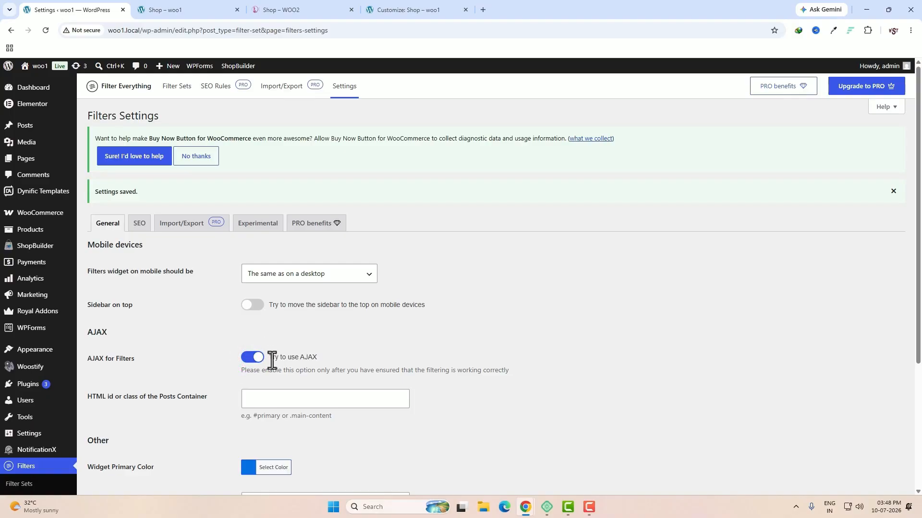
pyautogui.scroll(-3, 180, 359)
pyautogui.click(247, 323)
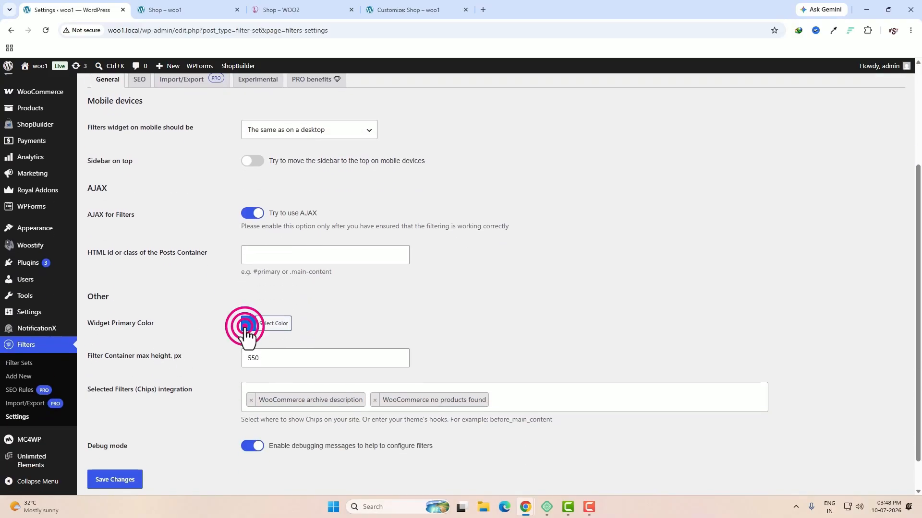
pyautogui.moveTo(329, 356); pyautogui.dragTo(323, 339)
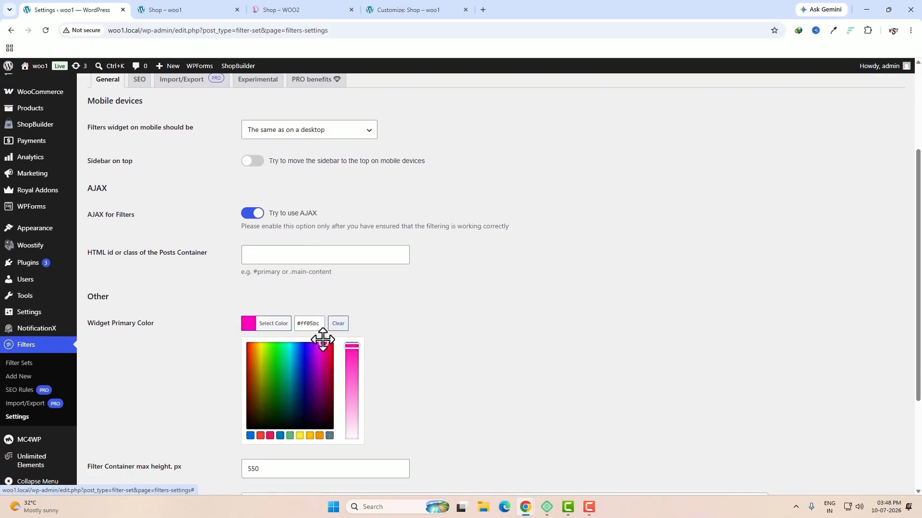
pyautogui.click(131, 359)
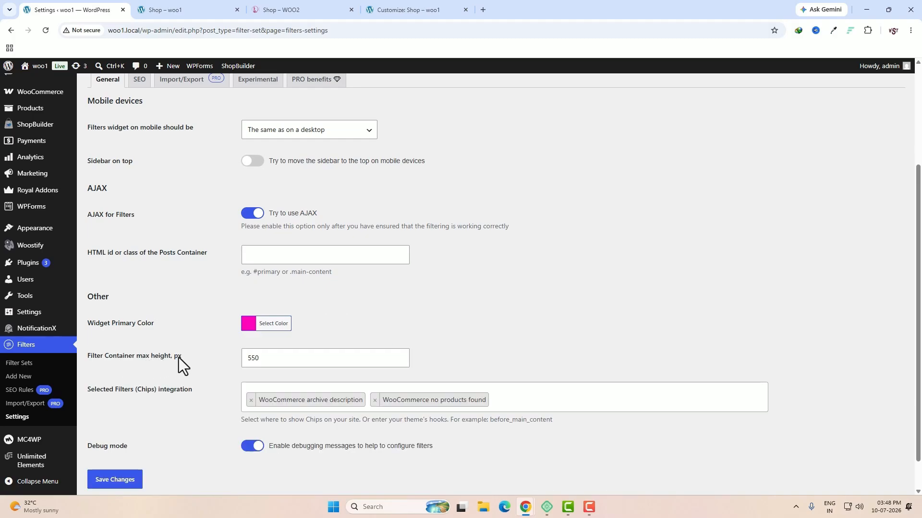
pyautogui.click(262, 359)
pyautogui.click(115, 481)
# - Test AJAX filtering on the woo1 shop page with the Women product category and dismiss the resulting alert
pyautogui.hotkey('ctrl', 'Tab')
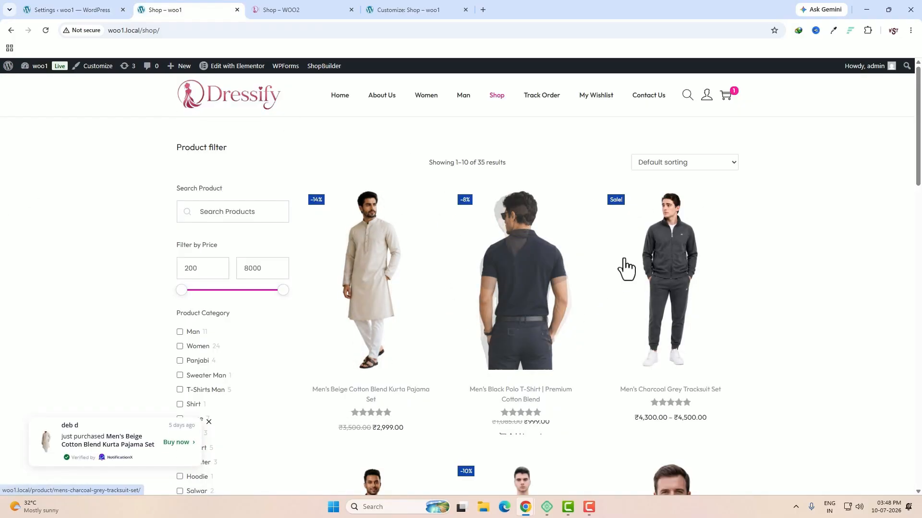
pyautogui.scroll(-2, 653, 300)
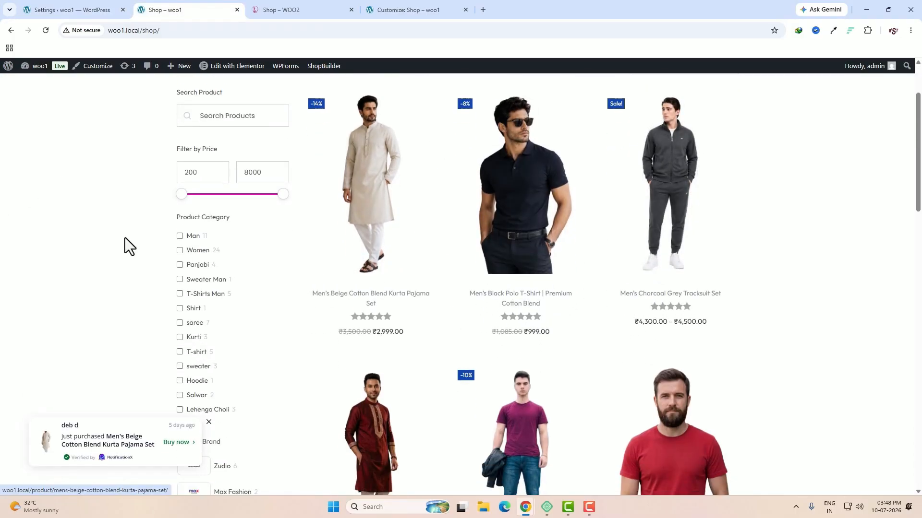
pyautogui.click(179, 252)
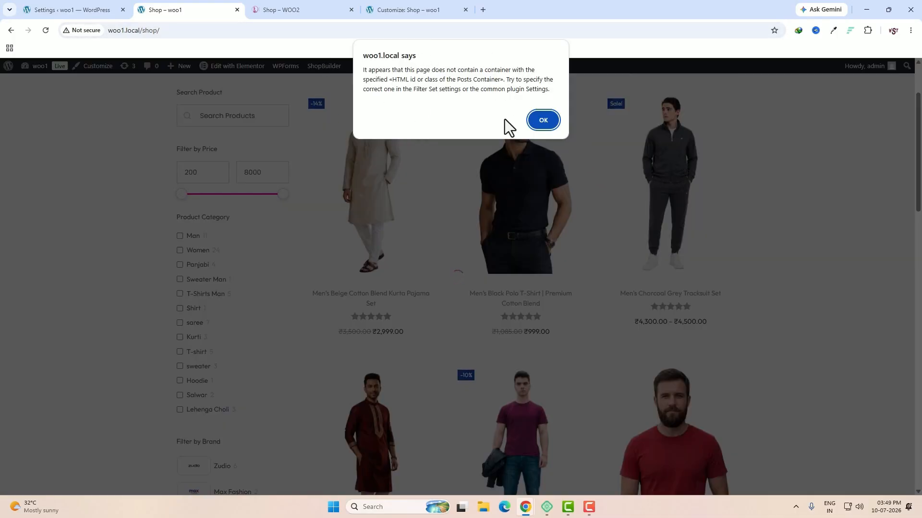
pyautogui.click(540, 122)
# - Inspect the shop page's product grid and select the products class name of its list container in the HTML
pyautogui.rightClick(744, 140)
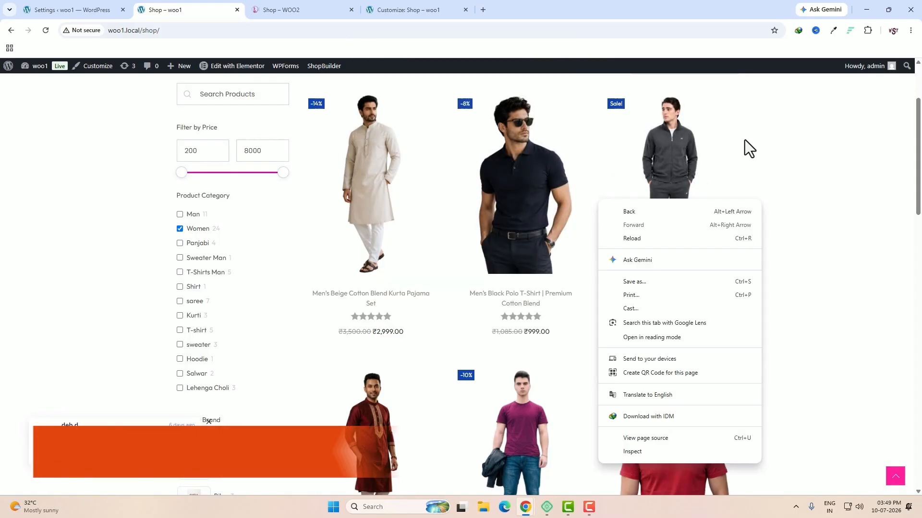
pyautogui.click(780, 391)
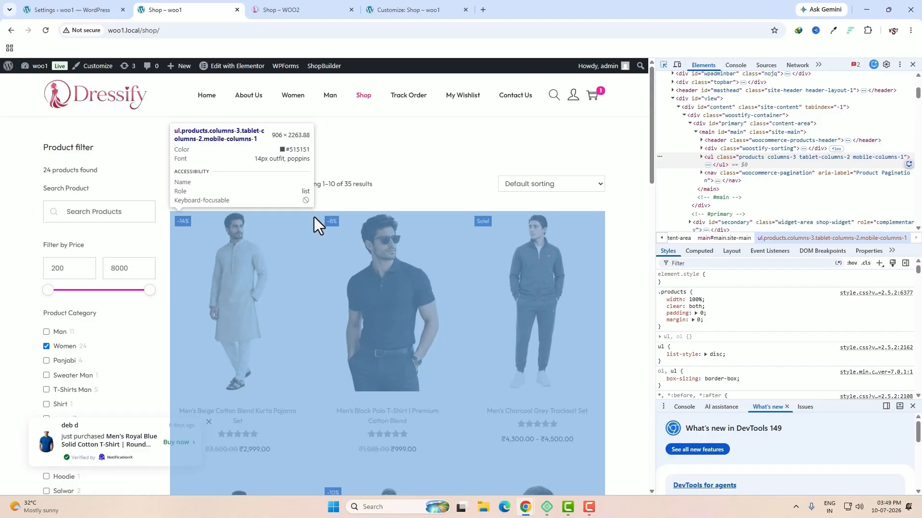
pyautogui.click(314, 217)
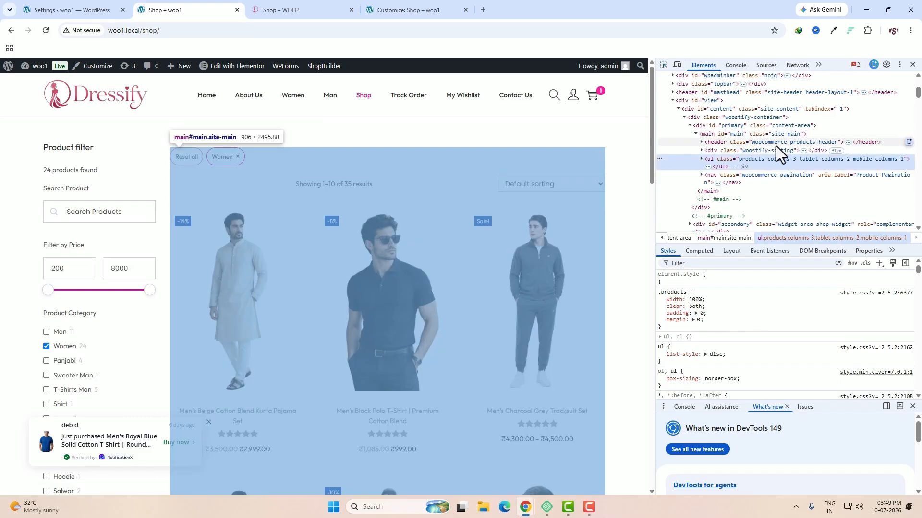
pyautogui.moveTo(764, 160); pyautogui.dragTo(738, 159)
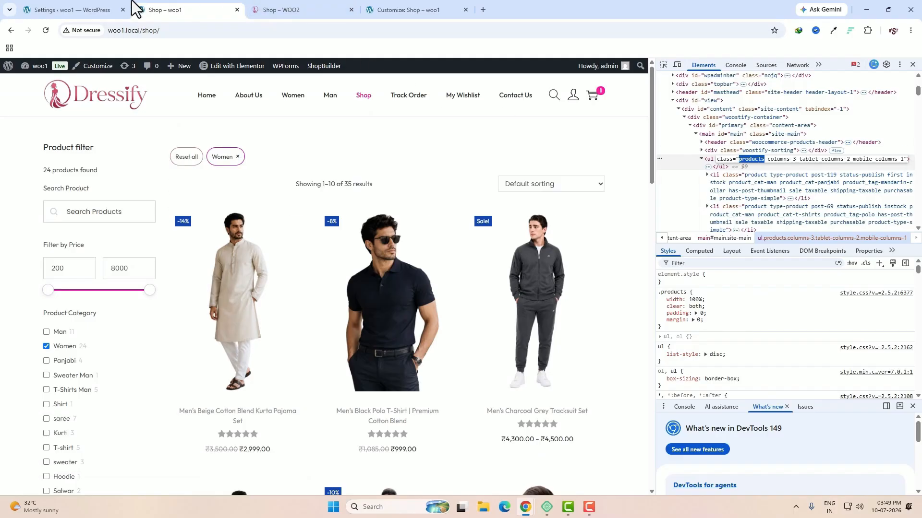
# - In the Filter Everything settings, set the HTML id or class of the Posts Container to .products and save the changes
pyautogui.click(36, 9)
pyautogui.scroll(-2, 488, 259)
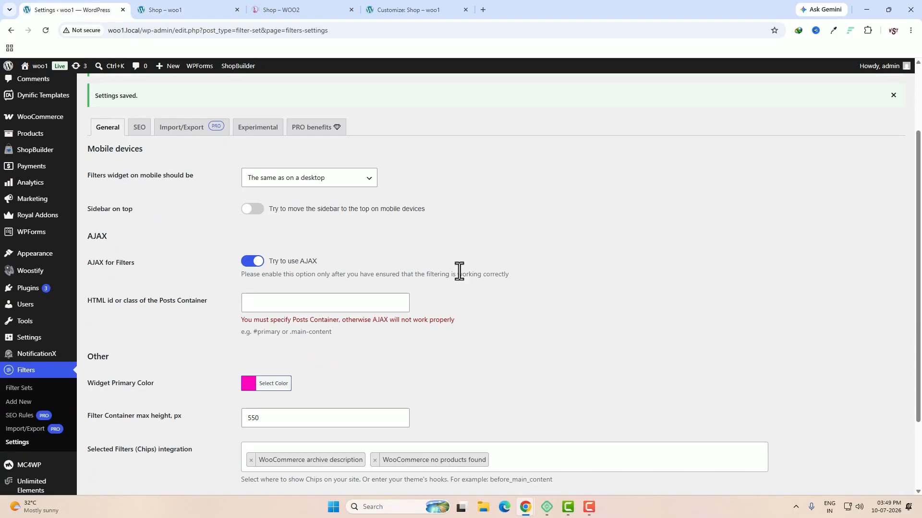
pyautogui.click(340, 294)
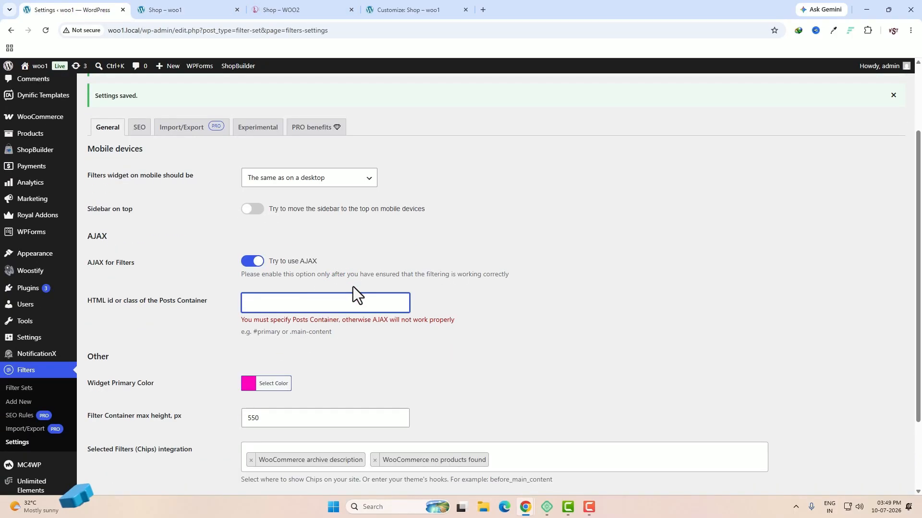
pyautogui.write('.products')
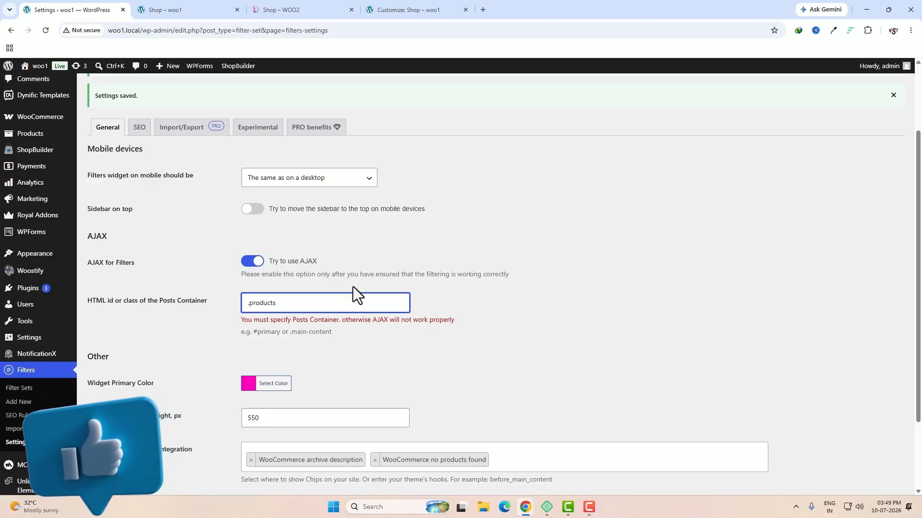
pyautogui.scroll(-3, 480, 319)
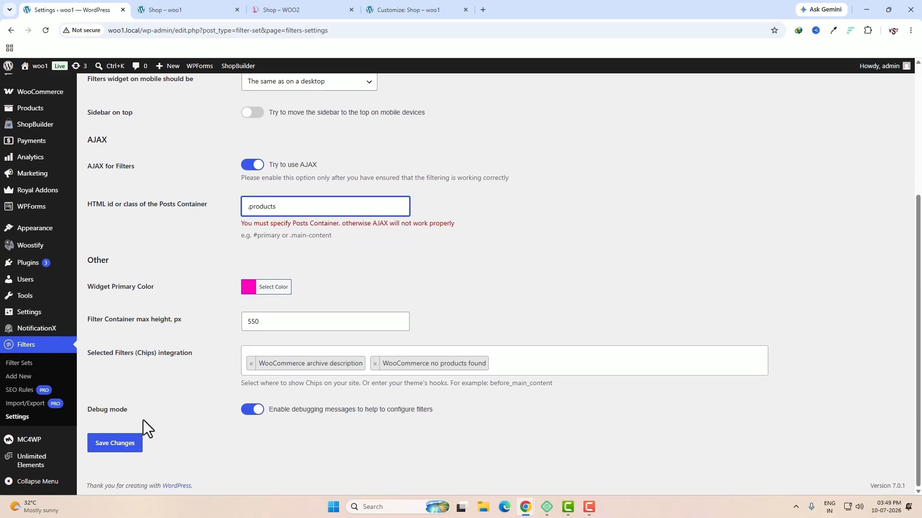
pyautogui.click(124, 449)
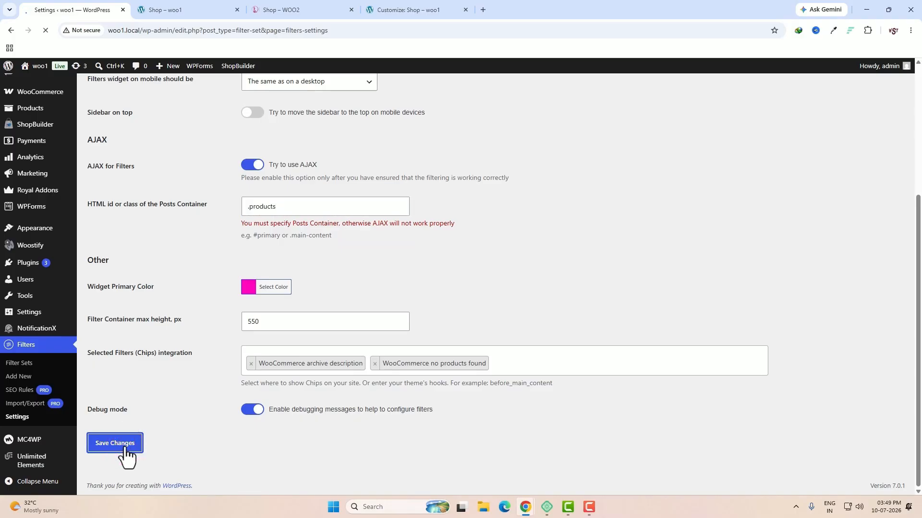
# - Reload the woo1 shop page, close the newsletter popup and test AJAX filtering with the Panjabi category
pyautogui.click(168, 9)
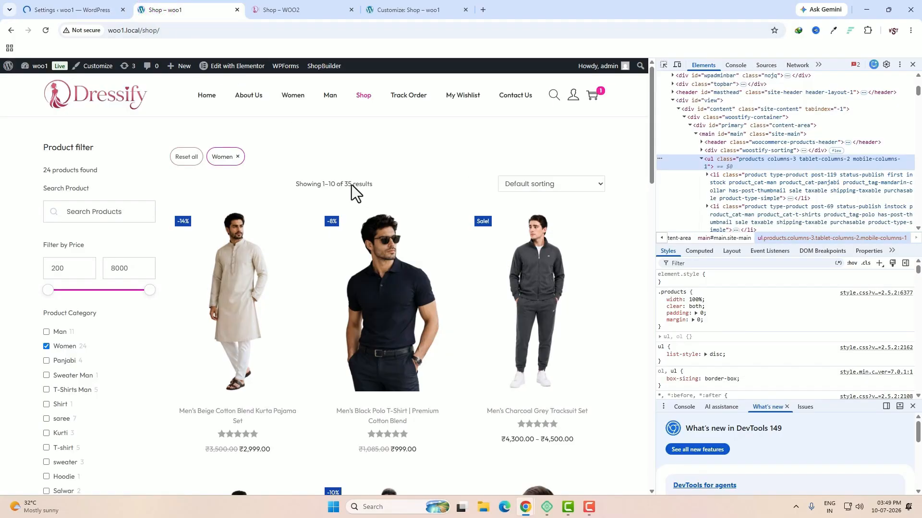
pyautogui.click(45, 32)
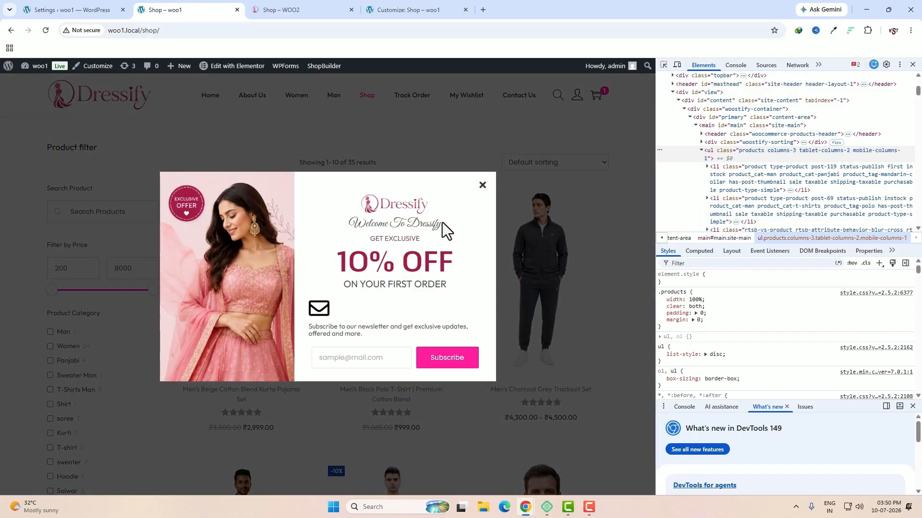
pyautogui.click(483, 186)
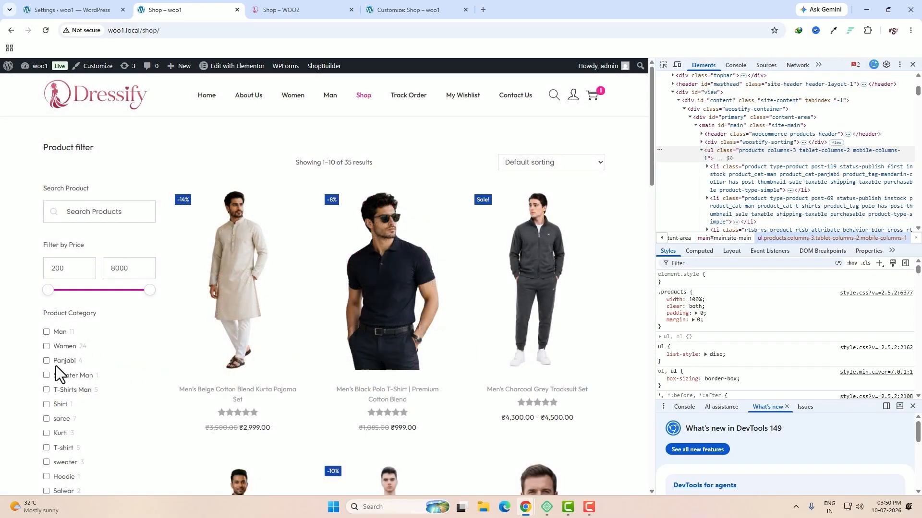
pyautogui.click(46, 361)
pyautogui.scroll(-4, 399, 416)
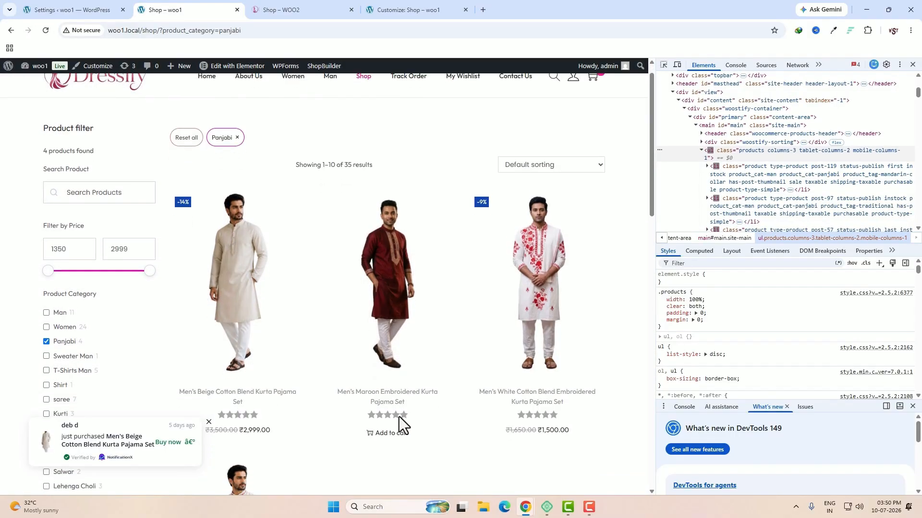
pyautogui.scroll(4, 400, 417)
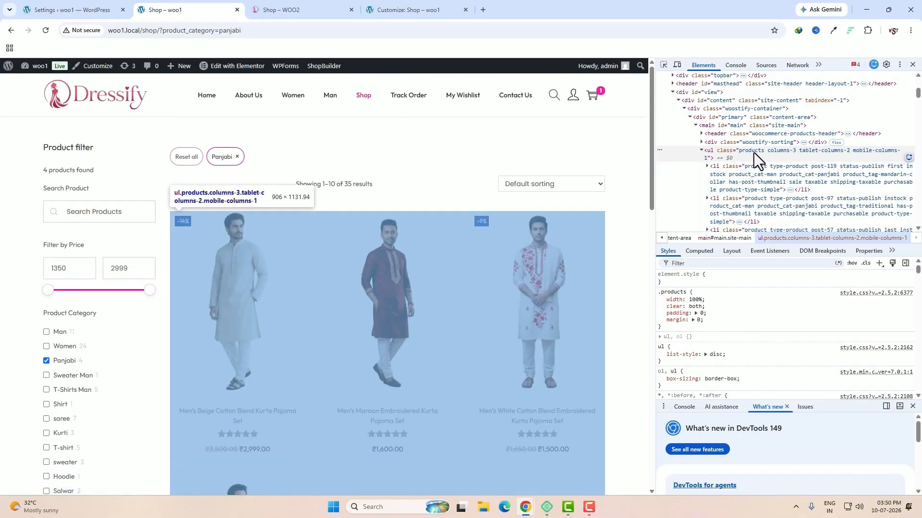
# - Review the general Filter Everything settings, including the AJAX posts container, widget color and chips integration
pyautogui.click(88, 8)
pyautogui.scroll(-1, 464, 390)
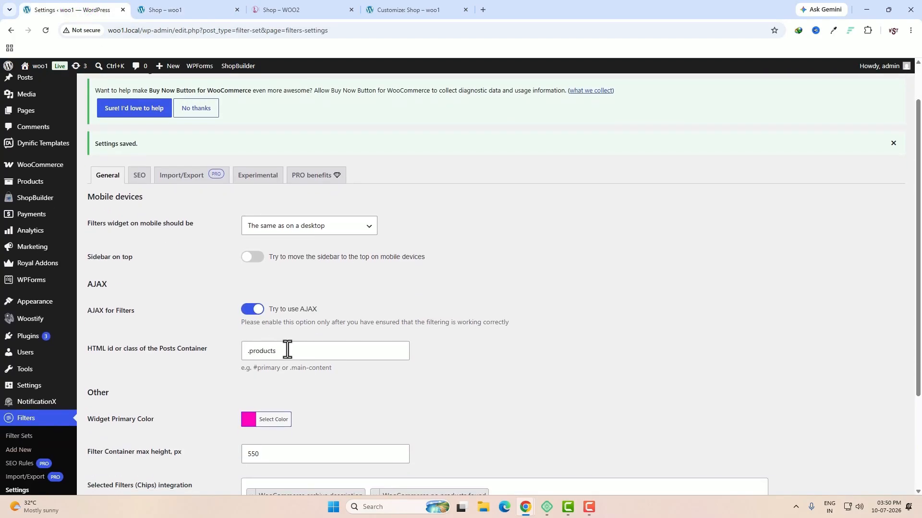
pyautogui.scroll(-3, 295, 349)
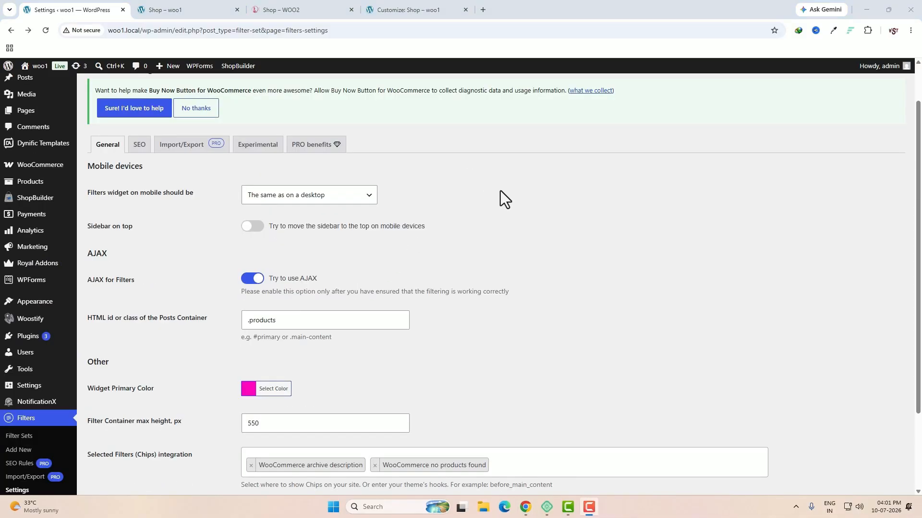
pyautogui.scroll(-1, 528, 230)
pyautogui.scroll(-2, 551, 267)
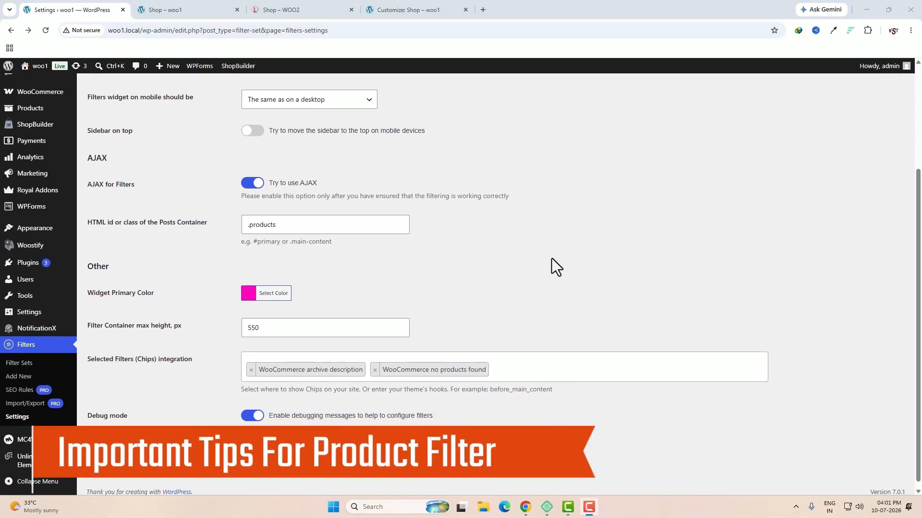
pyautogui.scroll(2, 551, 259)
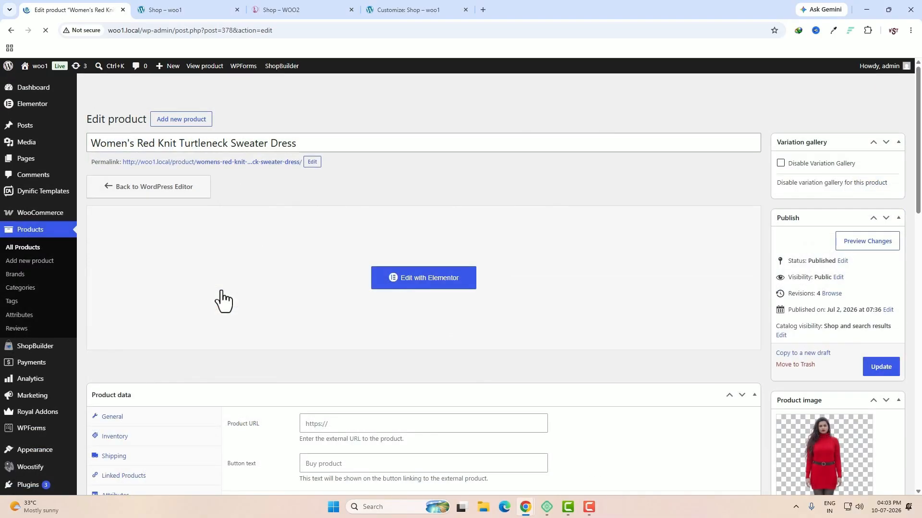
# - Add the existing Size attribute with the value XL to the Women's Red Knit Turtleneck Sweater Dress and update the product
pyautogui.scroll(-3, 337, 336)
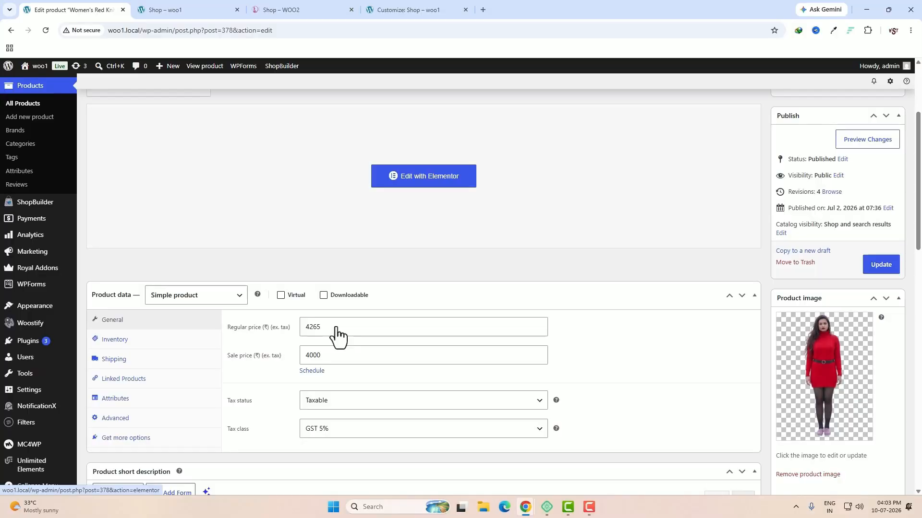
pyautogui.scroll(2, 269, 341)
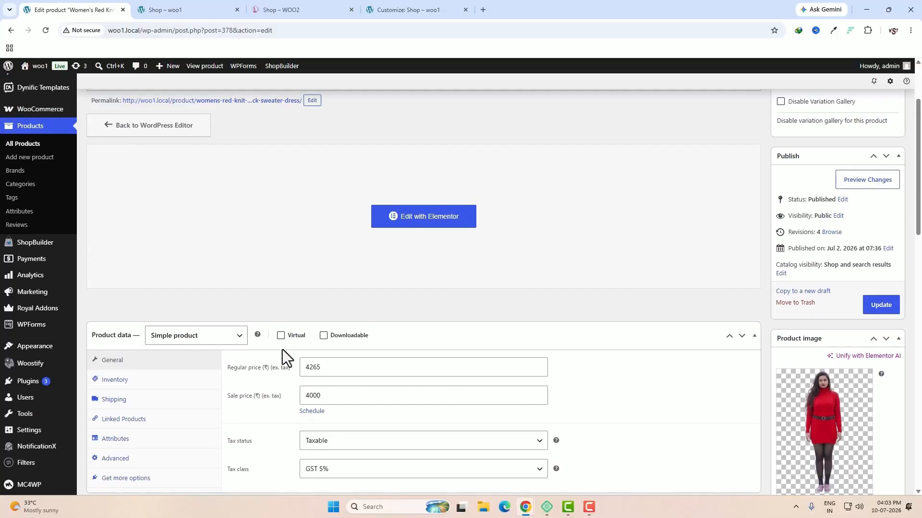
pyautogui.scroll(-3, 283, 319)
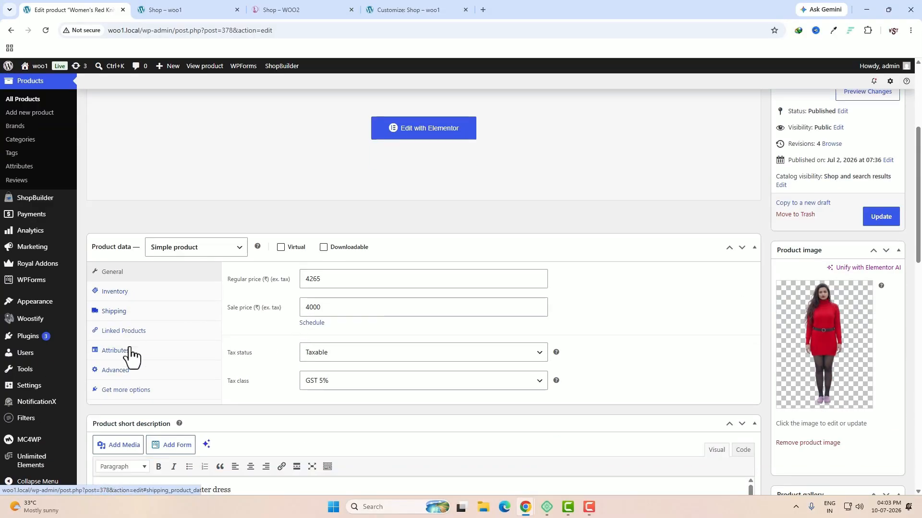
pyautogui.click(117, 353)
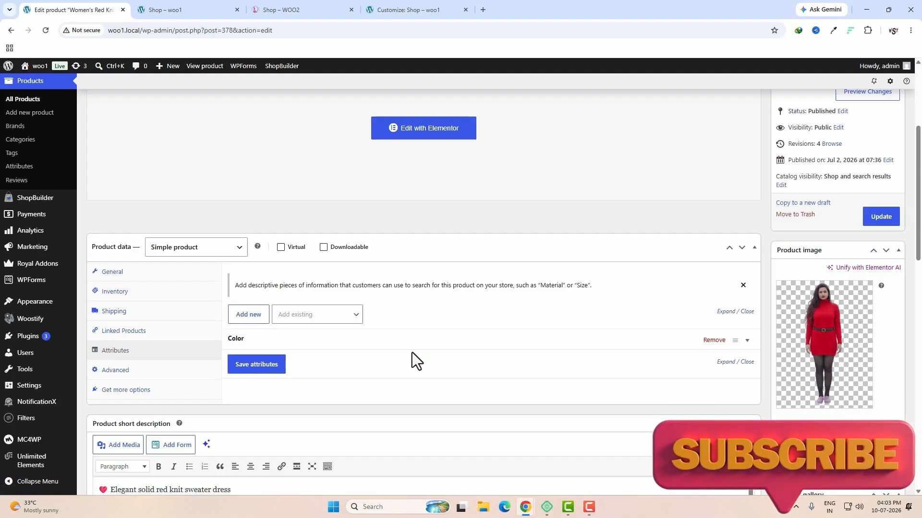
pyautogui.click(324, 317)
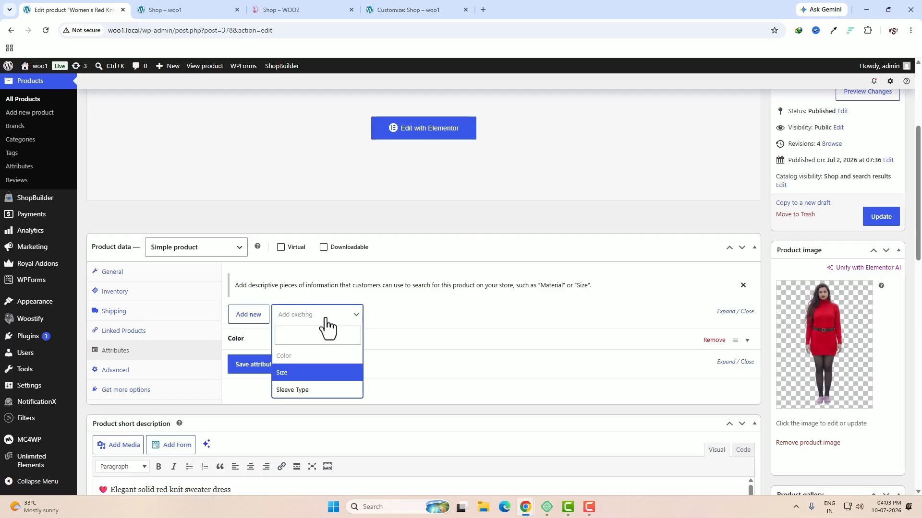
pyautogui.click(303, 373)
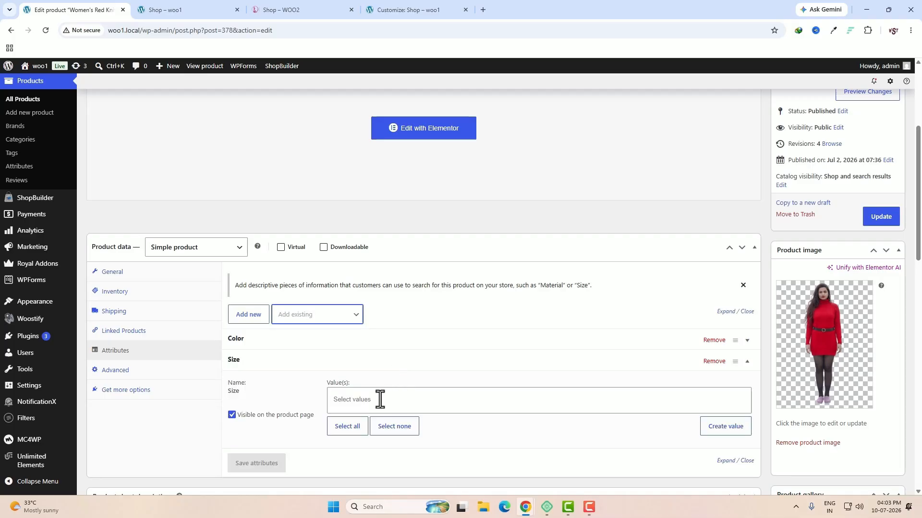
pyautogui.click(378, 397)
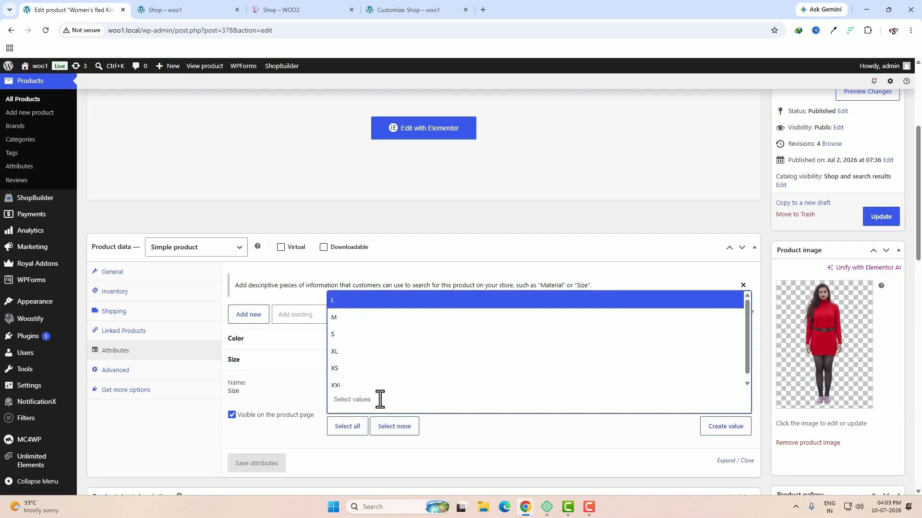
pyautogui.click(343, 353)
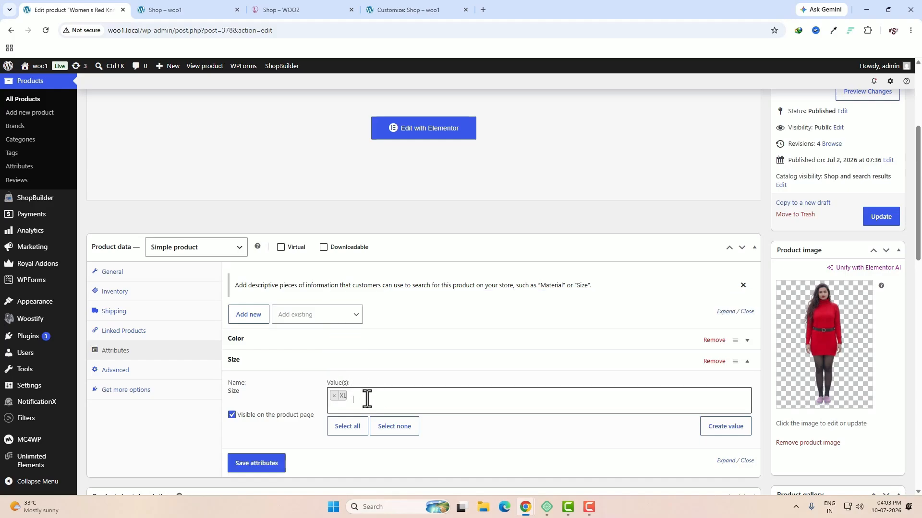
pyautogui.click(879, 218)
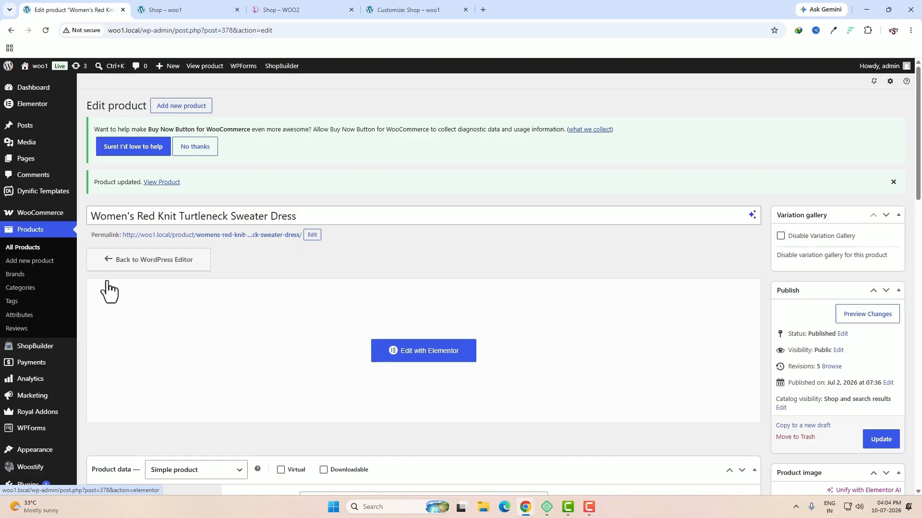
# - Open the product Women's Maroon Banarasi Silk Saree with Rich Golden Zari Border for editing from the product list
pyautogui.click(25, 248)
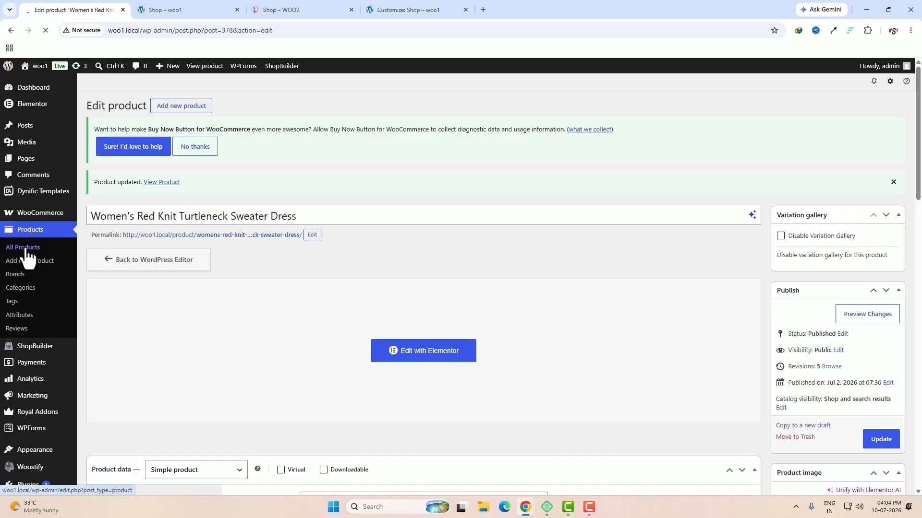
pyautogui.scroll(-10, 175, 284)
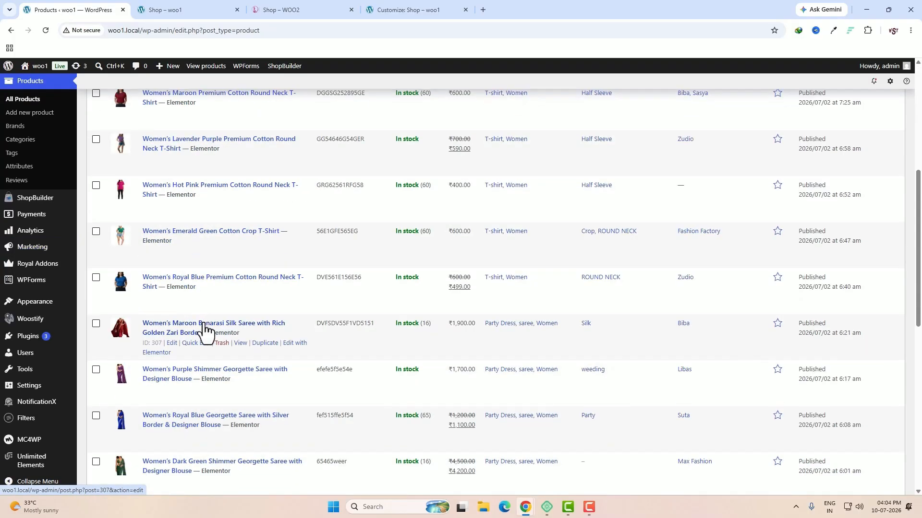
pyautogui.click(172, 324)
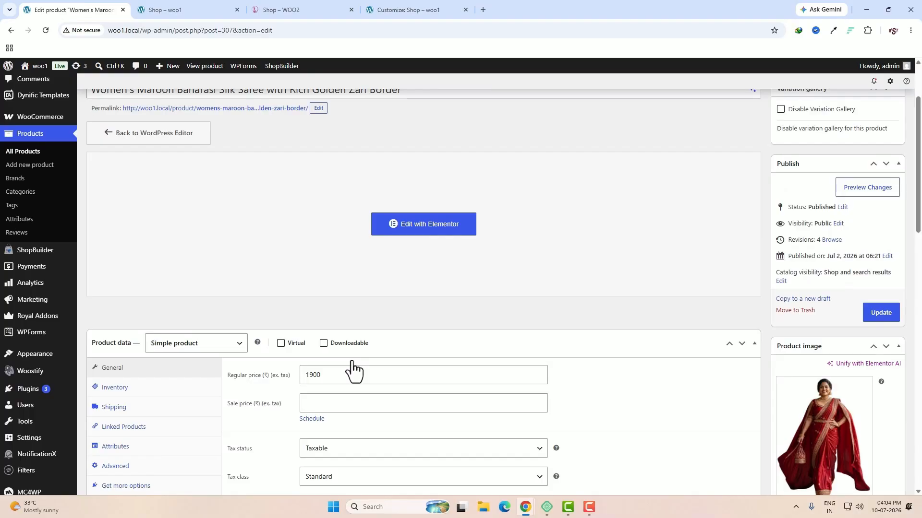
pyautogui.scroll(-2, 352, 364)
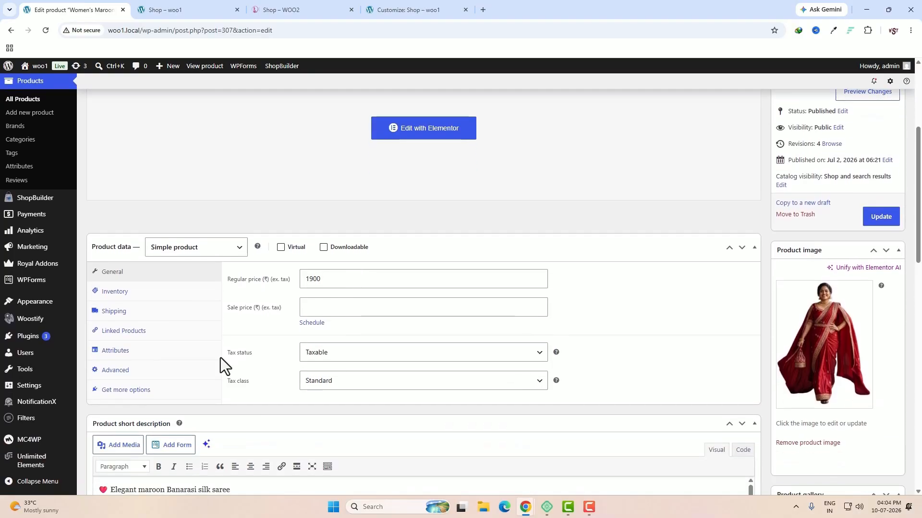
# - Add the existing Color attribute with the value RED to the saree, save the attributes and update the product
pyautogui.click(118, 355)
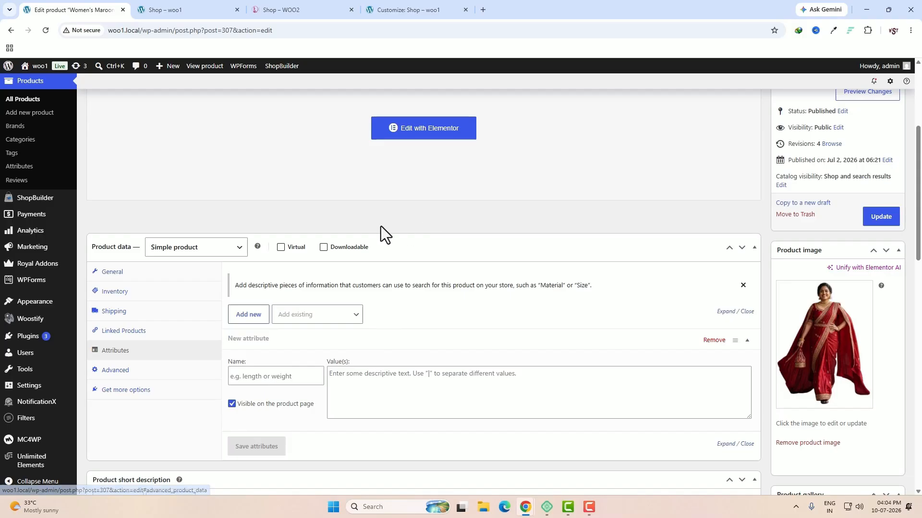
pyautogui.click(339, 315)
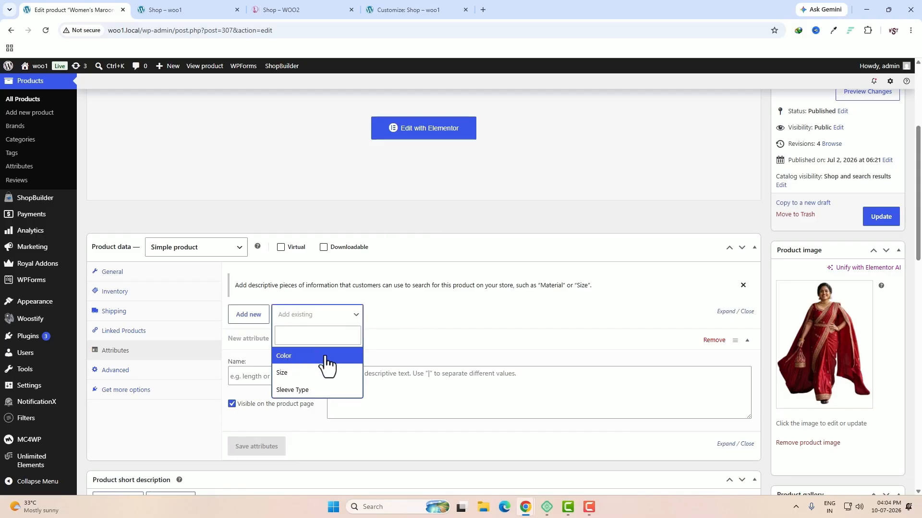
pyautogui.click(327, 356)
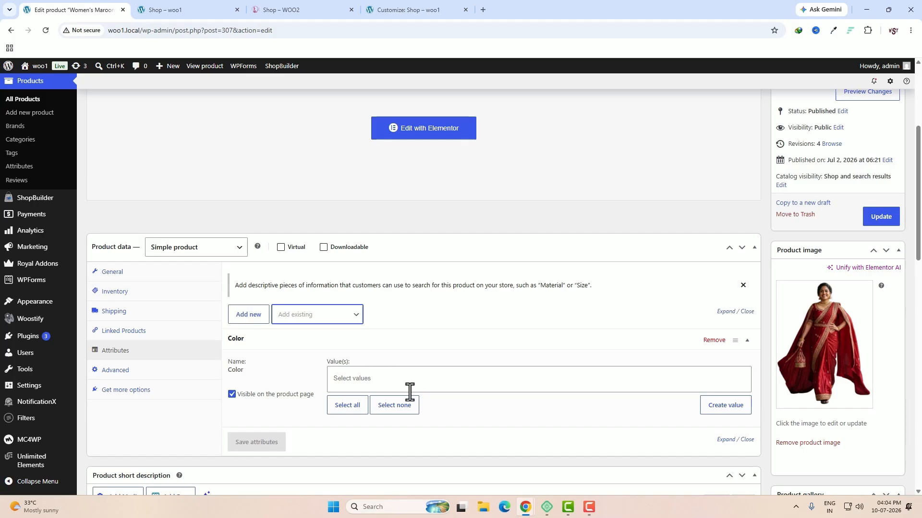
pyautogui.click(404, 385)
pyautogui.click(403, 389)
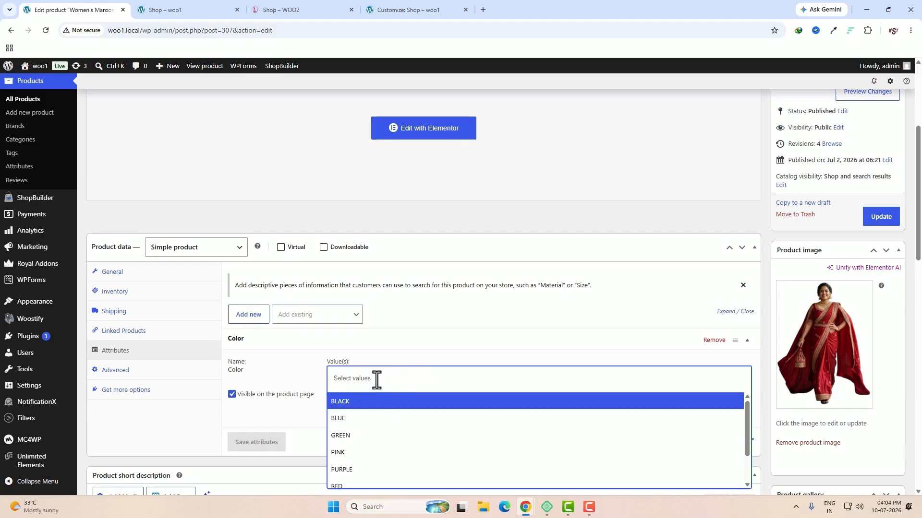
pyautogui.click(349, 487)
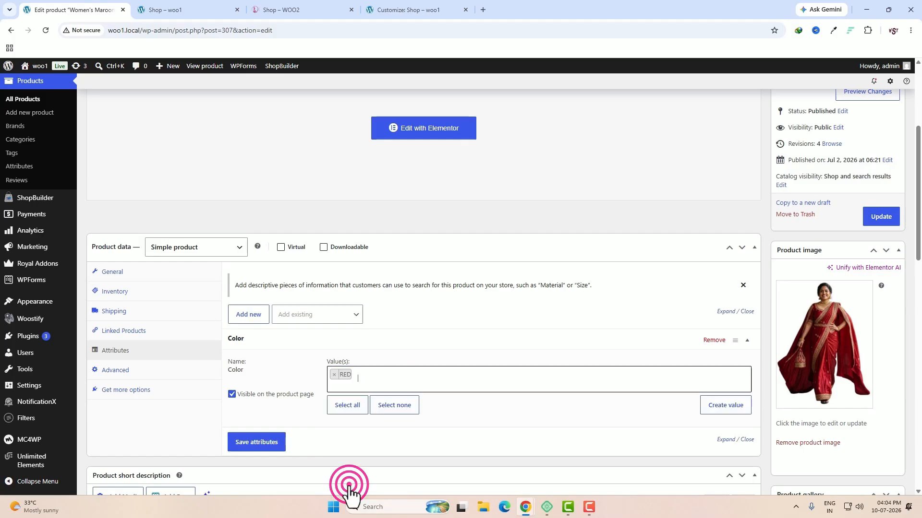
pyautogui.click(264, 443)
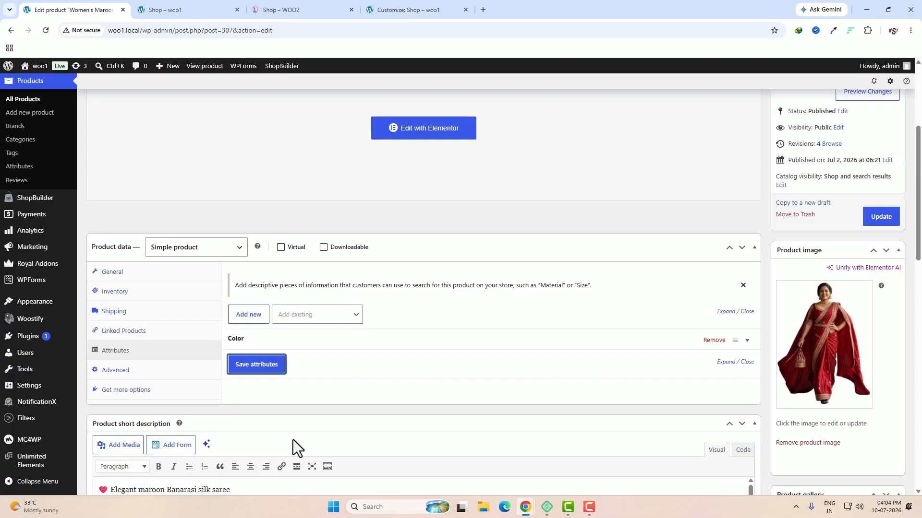
pyautogui.click(867, 222)
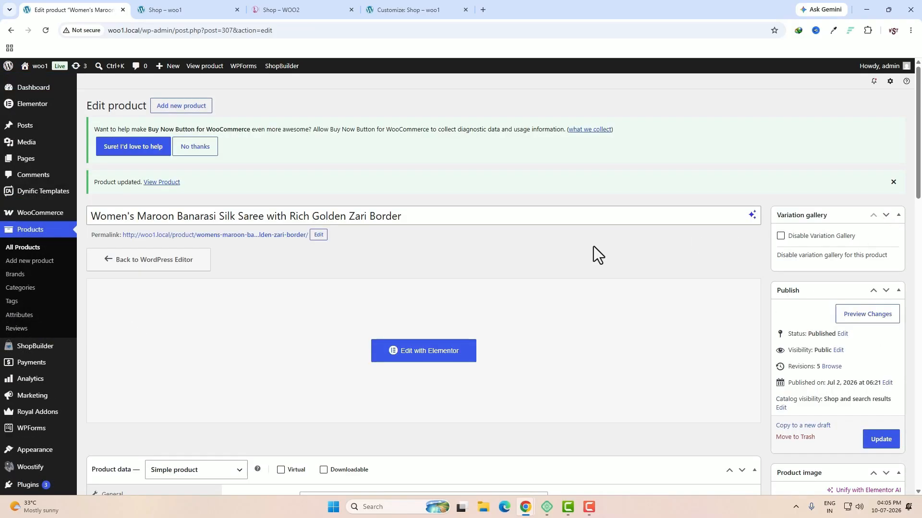
# - Review the store's global product attributes and their terms, and open the Filters settings
pyautogui.click(27, 319)
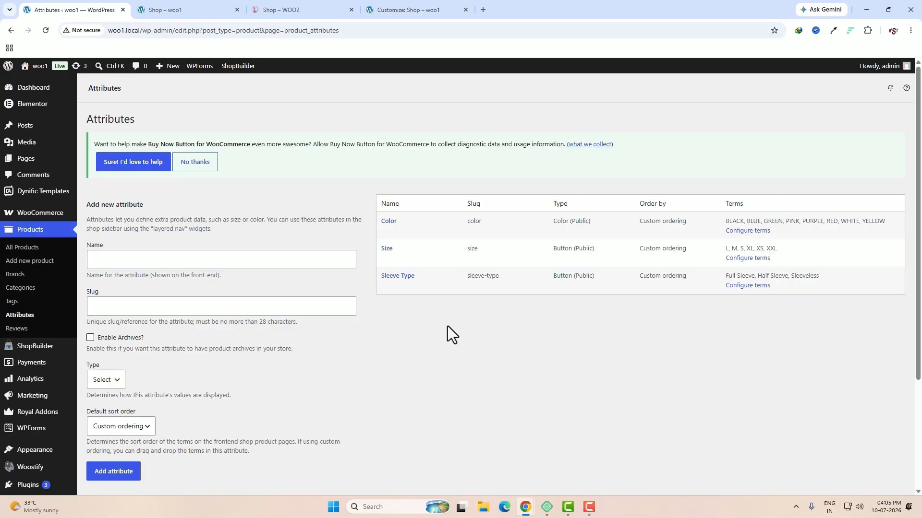
pyautogui.scroll(-3, 480, 431)
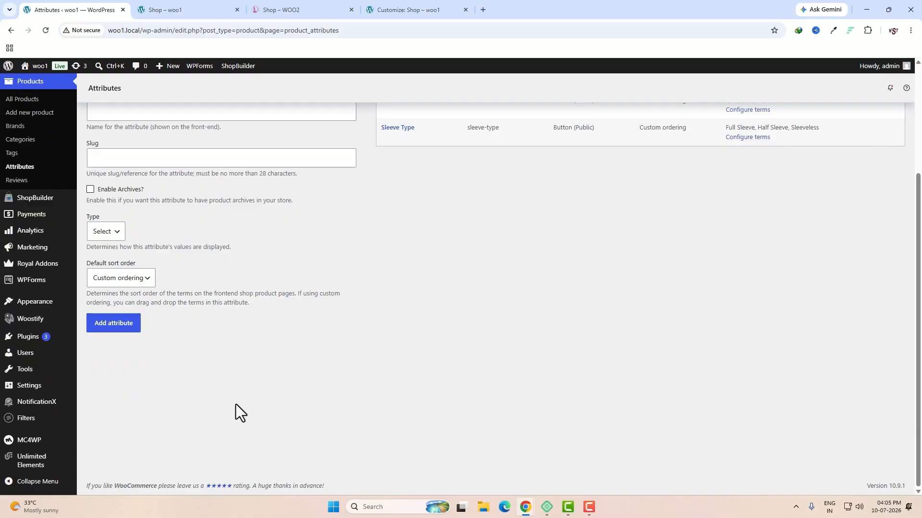
pyautogui.moveTo(26, 418)
pyautogui.click(96, 447)
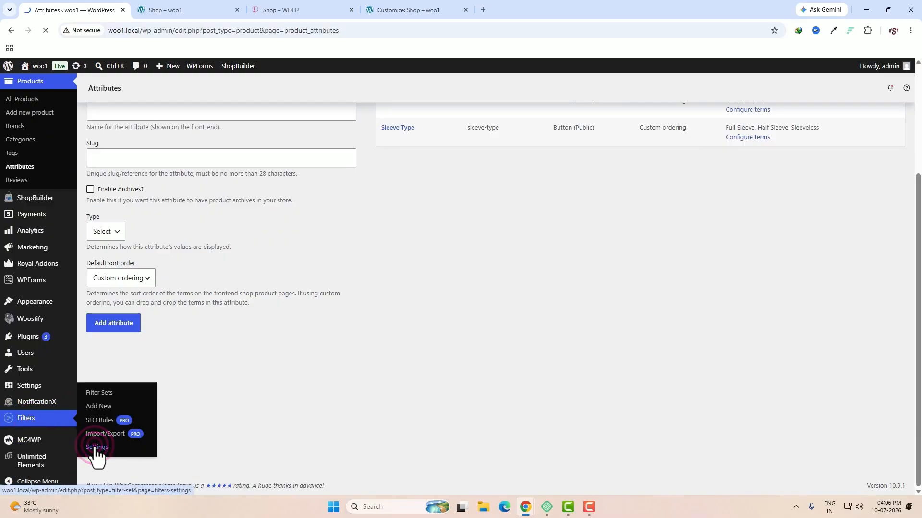